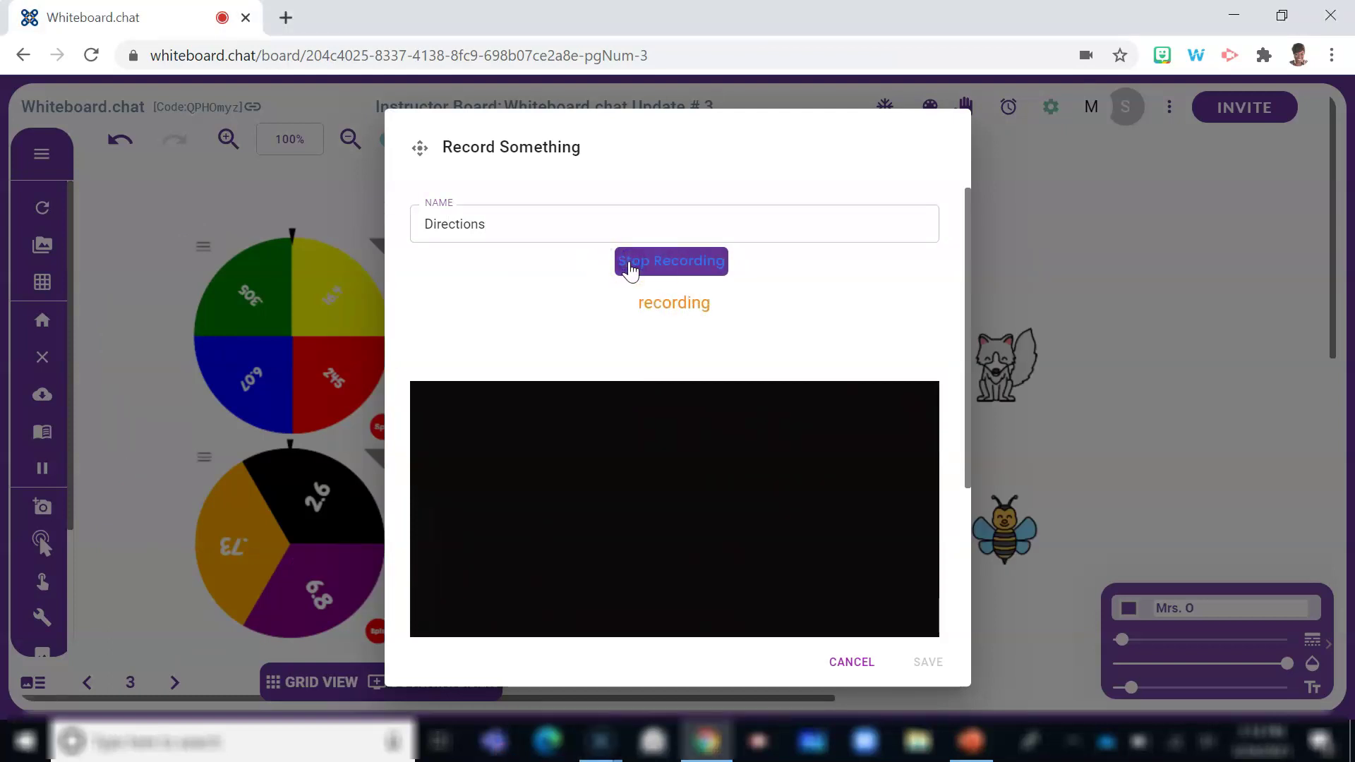
Stop the Directions recording, save it, and place its player beside the Spin to Win activity, above the fox.
left_click(628, 269)
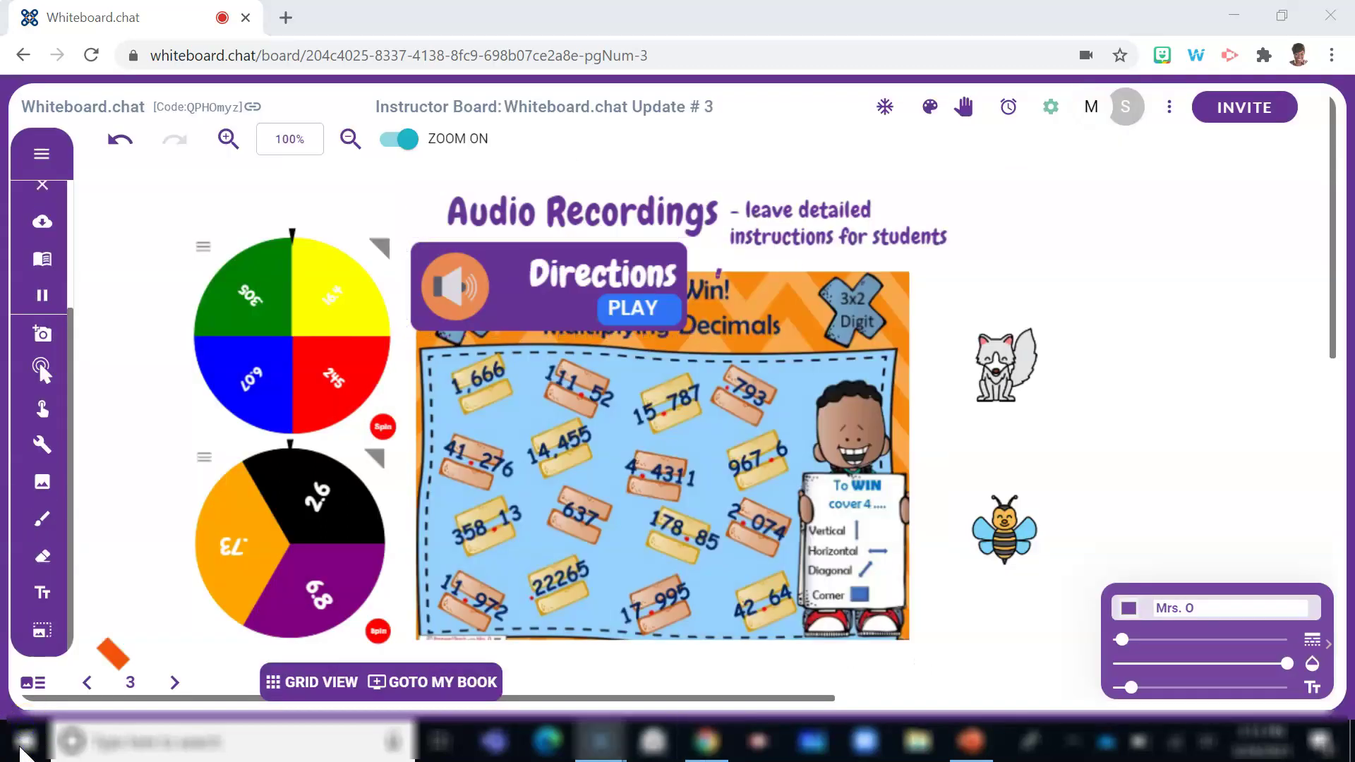
left_click(490, 300)
left_click_drag(490, 300, 1114, 235)
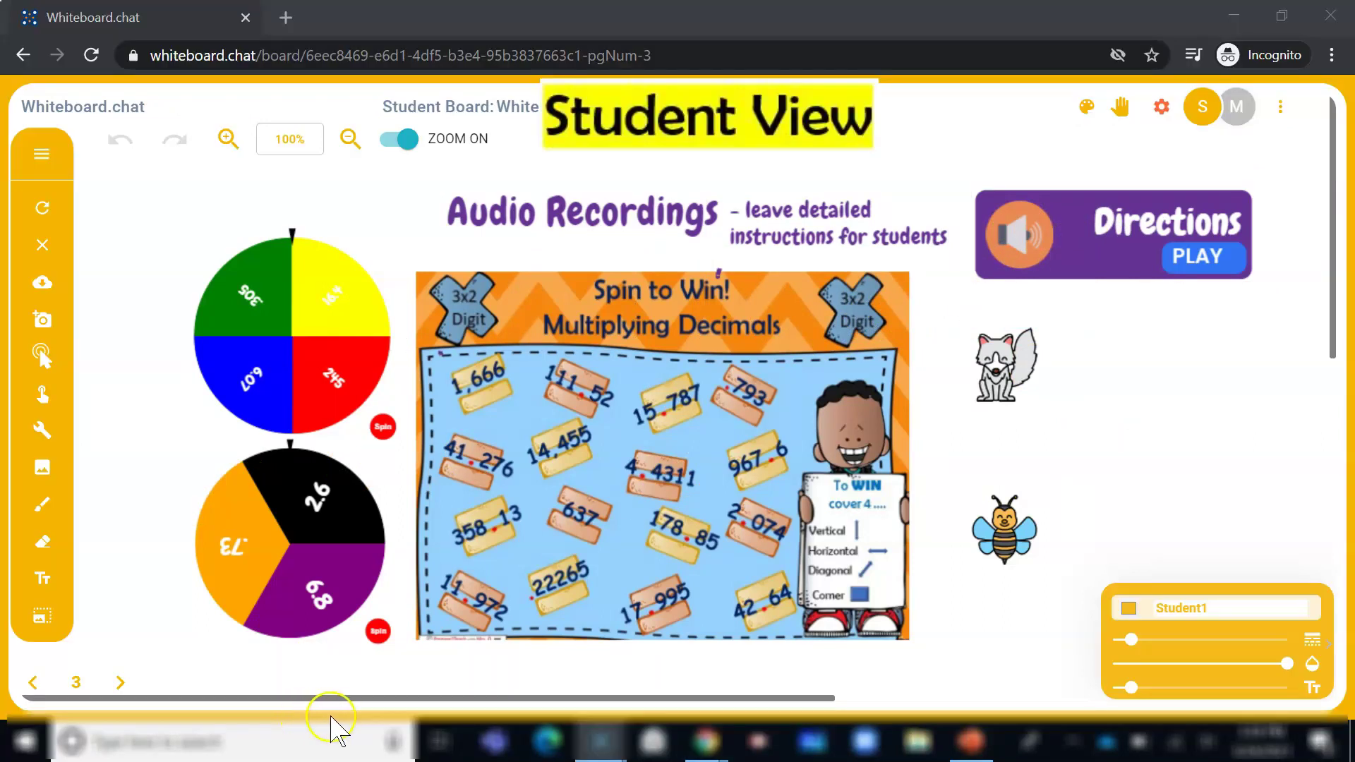
Play the Directions recording on page 3 of the student board.
left_click(1212, 255)
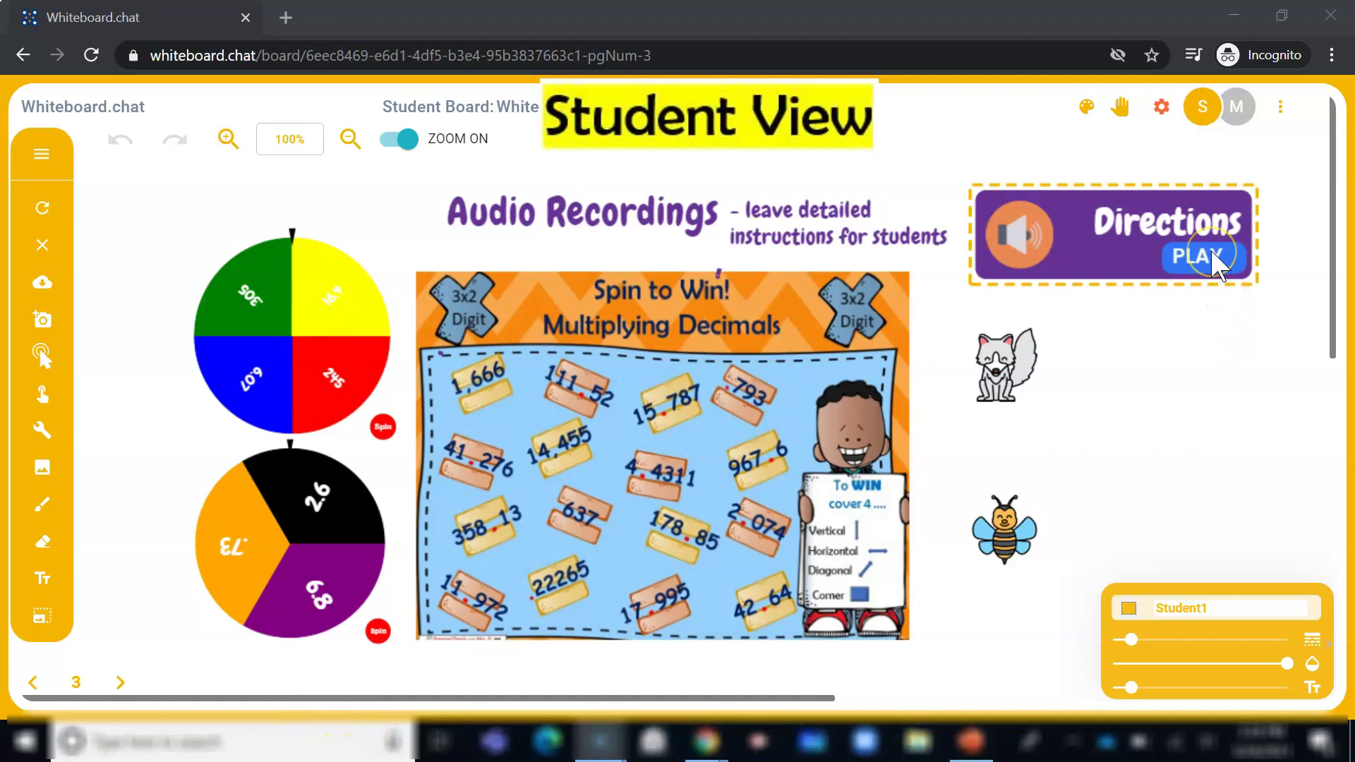
left_click(1215, 263)
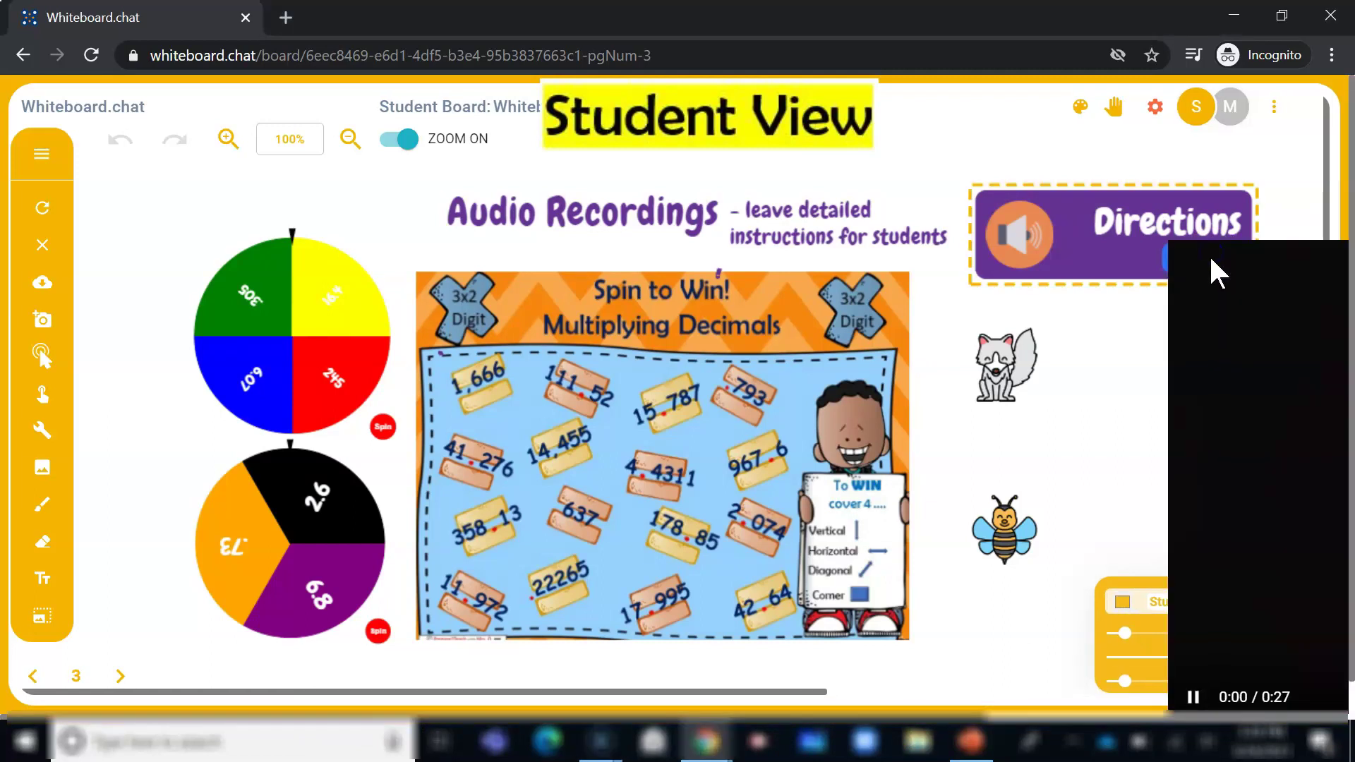
left_click(718, 644)
left_click(237, 663)
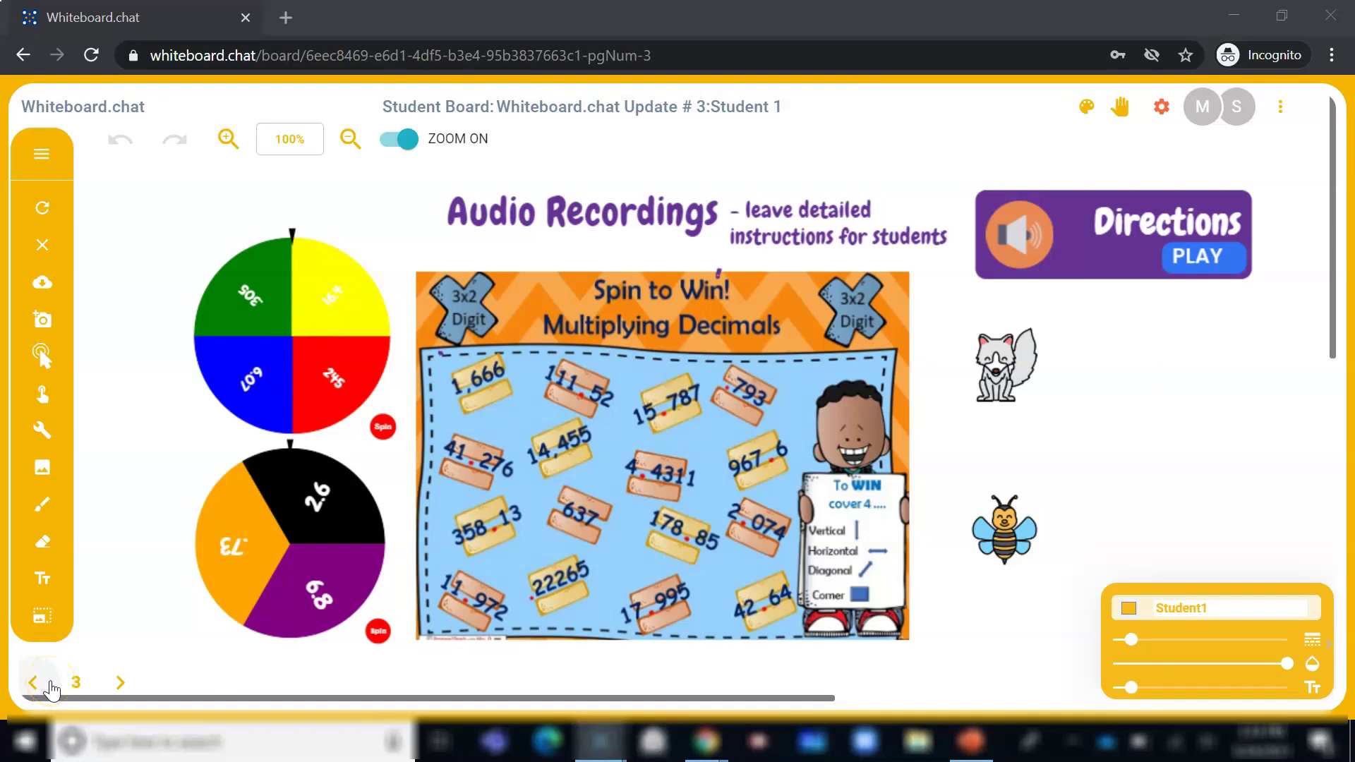
Bring up the Add Webcam Video/Audio option on the student board.
left_click(55, 691)
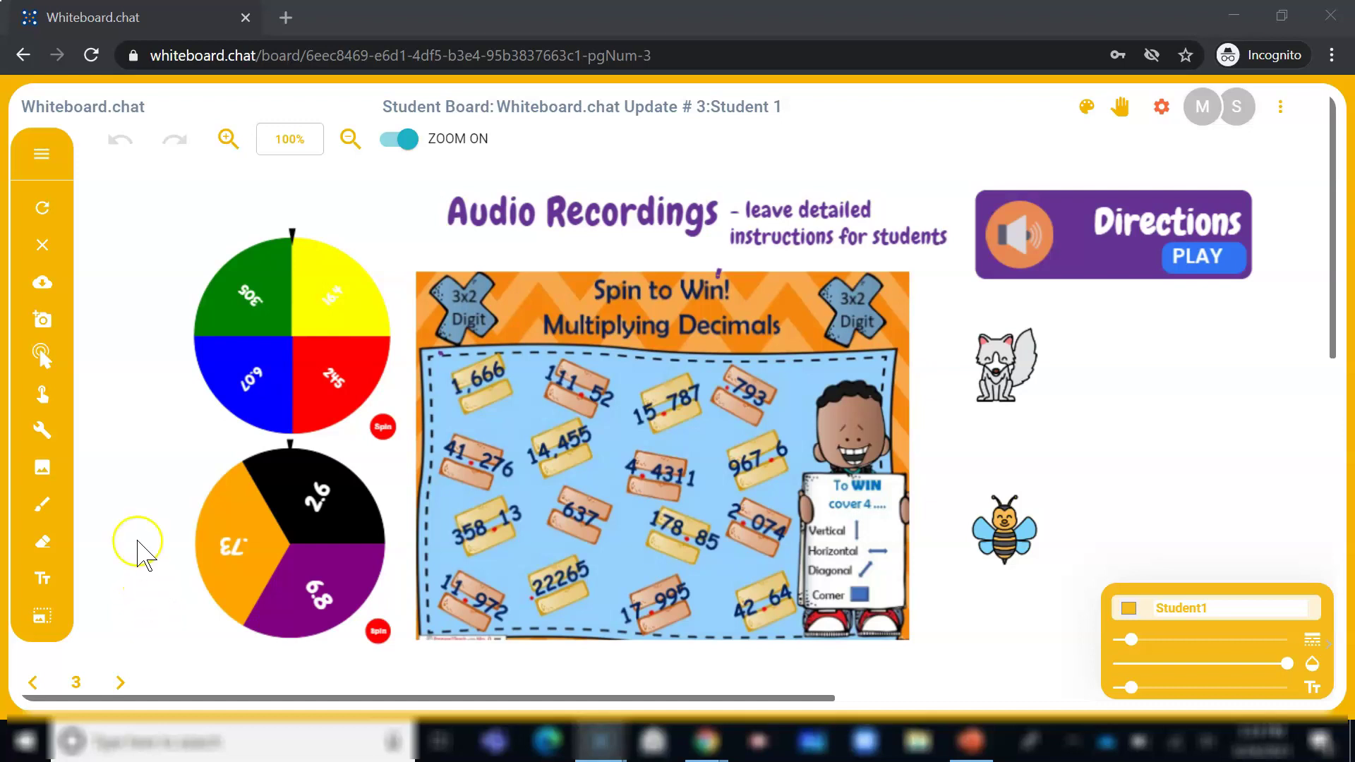
left_click(36, 319)
left_click(181, 375)
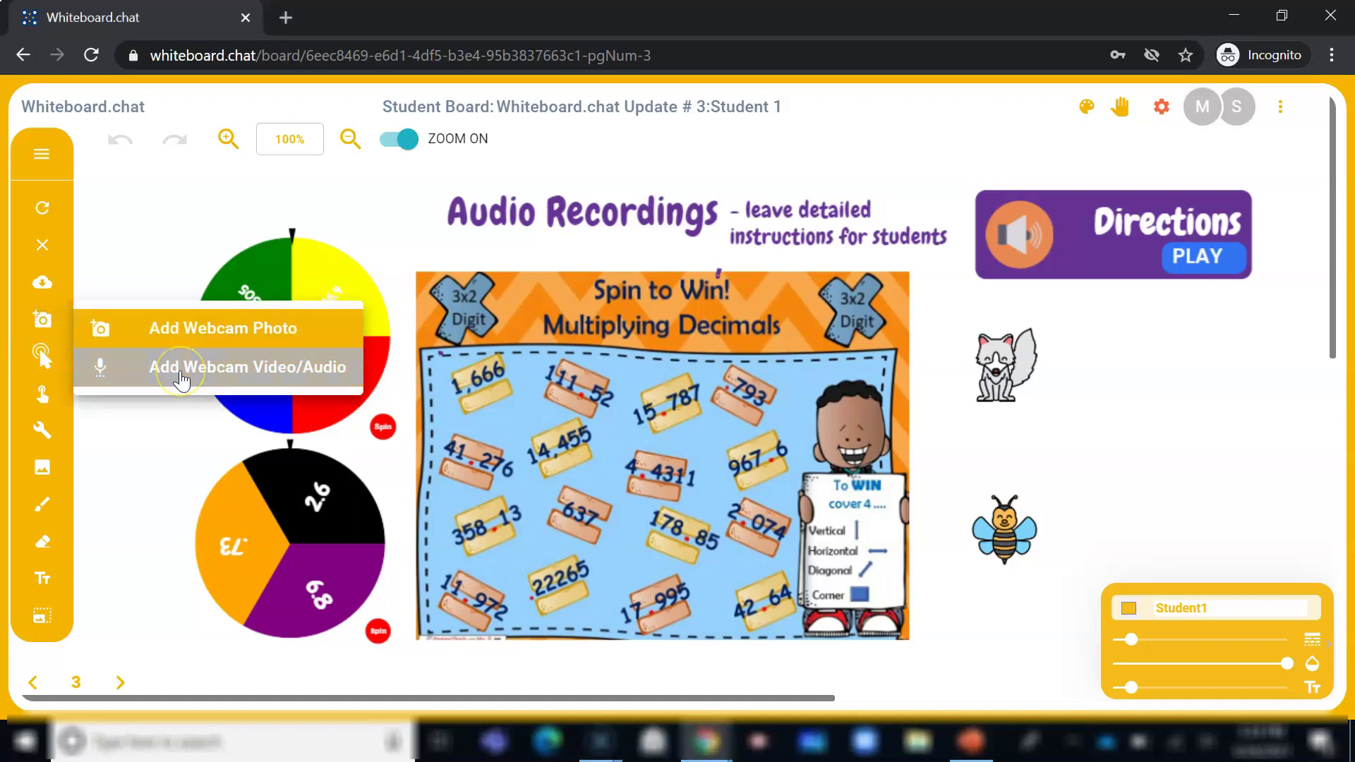
Switch to the instructor board and save its board settings with webcam video recording enabled.
key("alt+Tab")
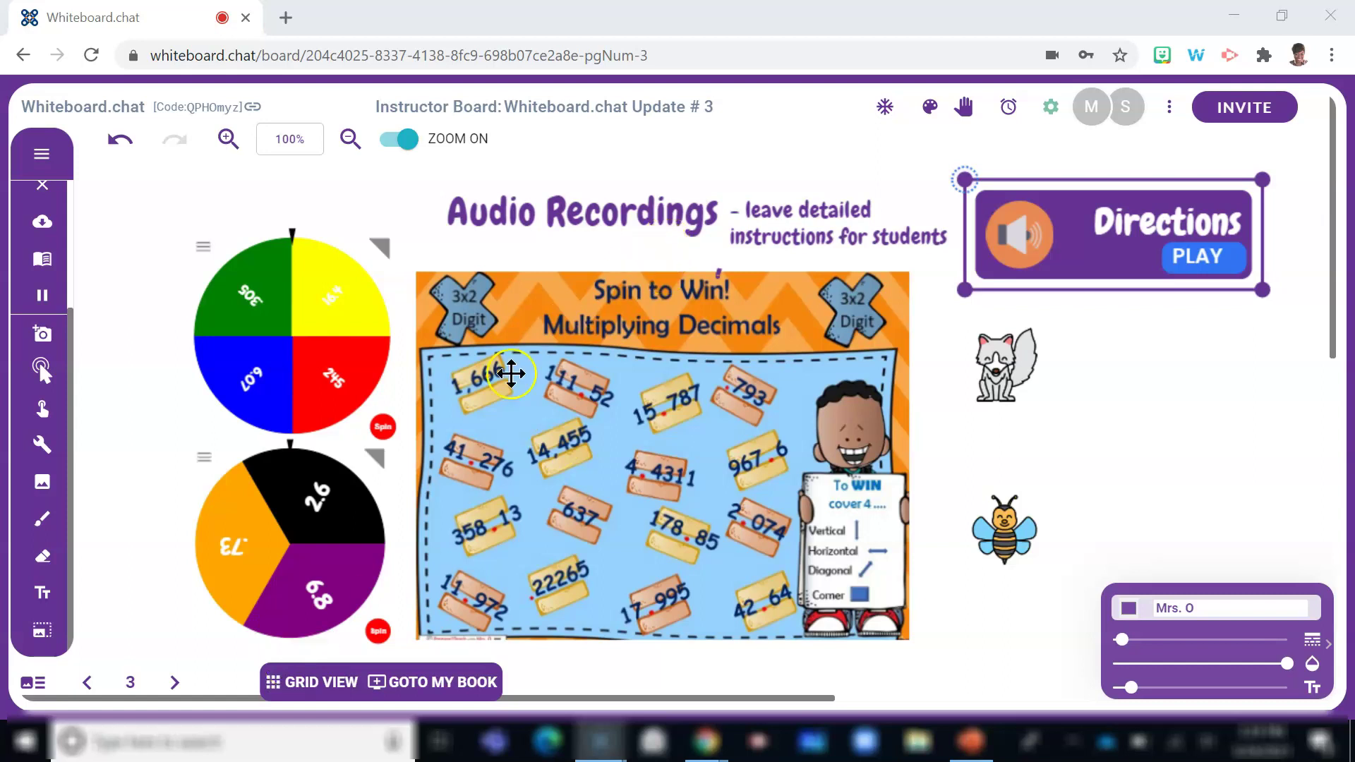
left_click(584, 549)
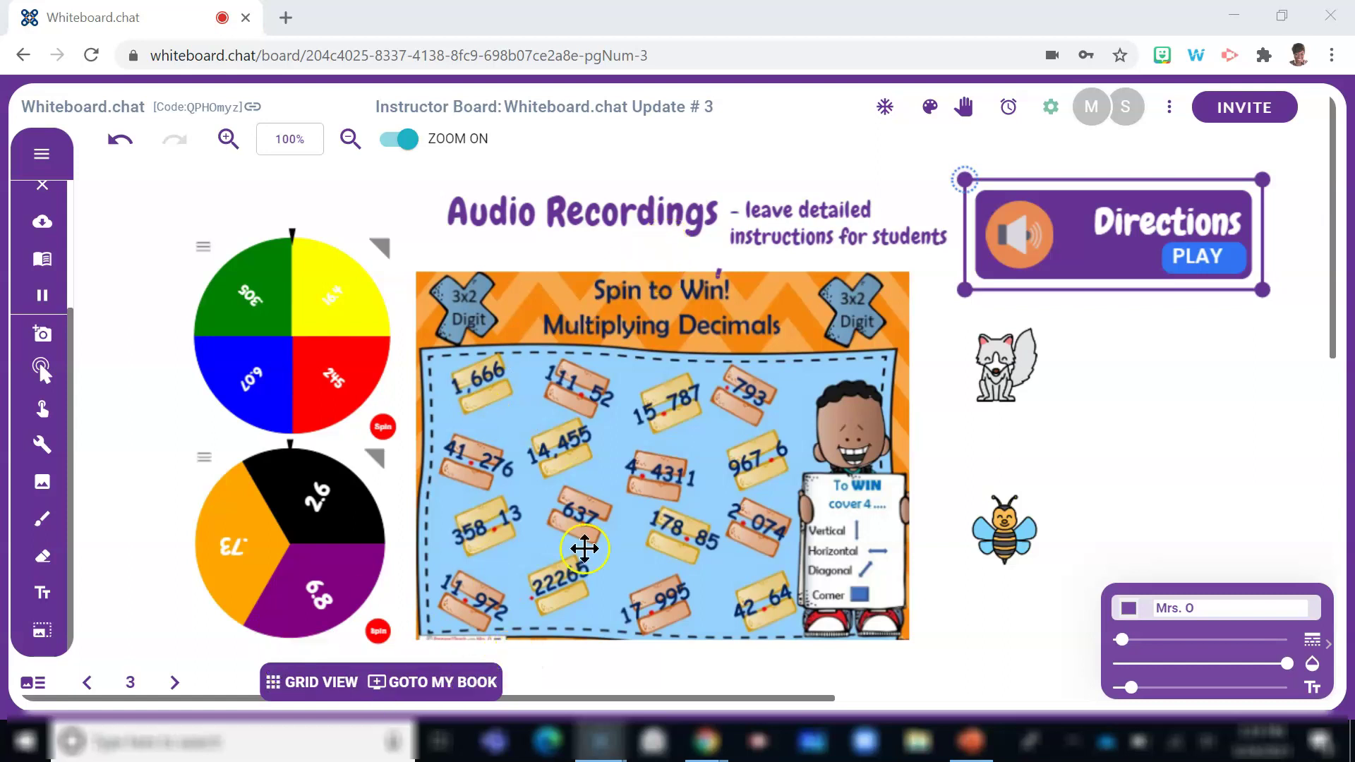
left_click(1052, 111)
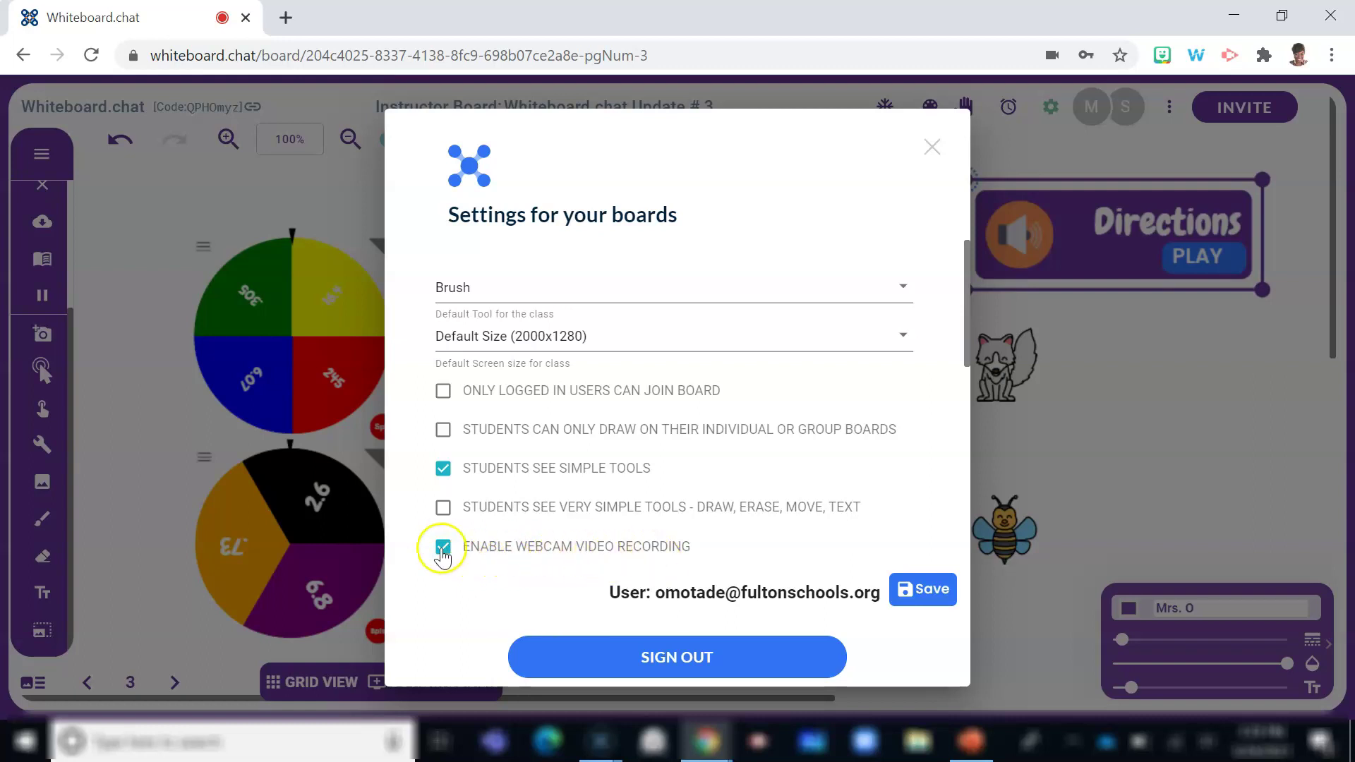
left_click(923, 590)
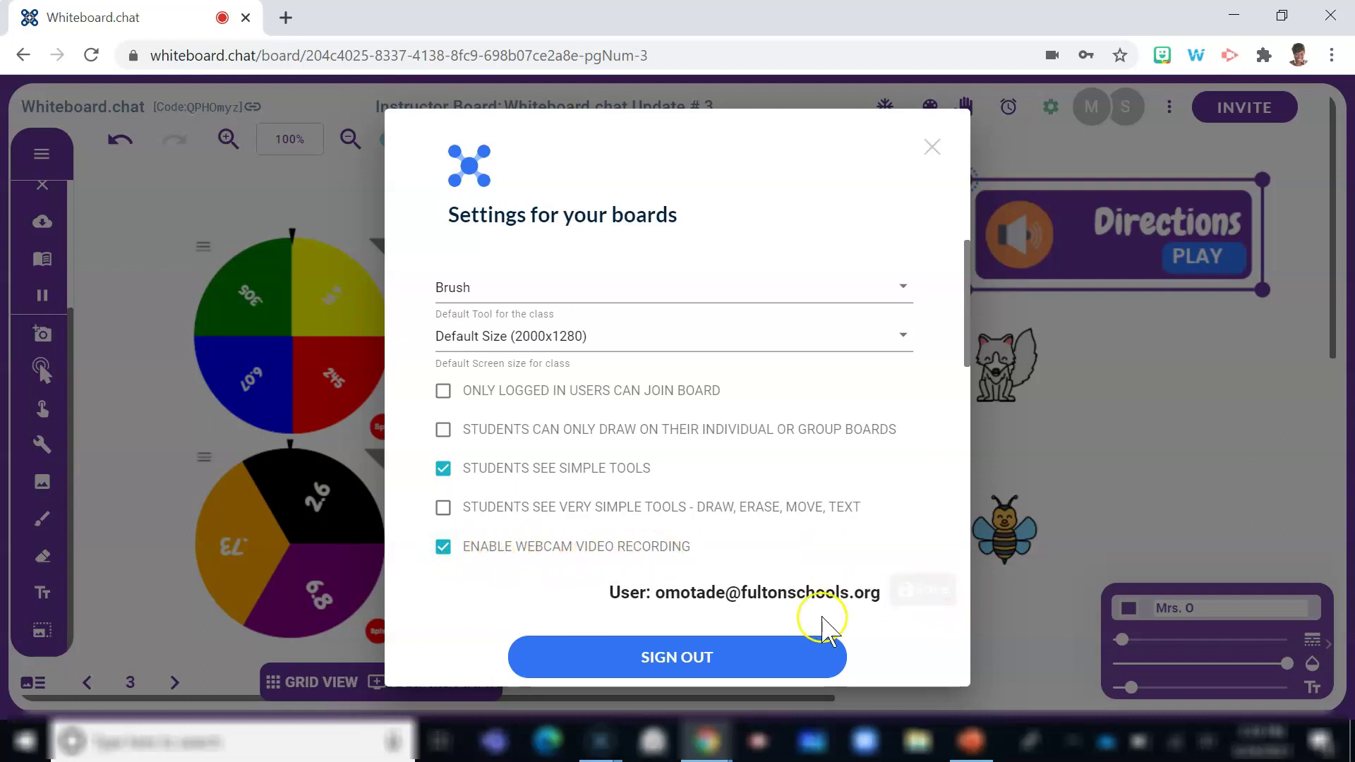
left_click(1092, 430)
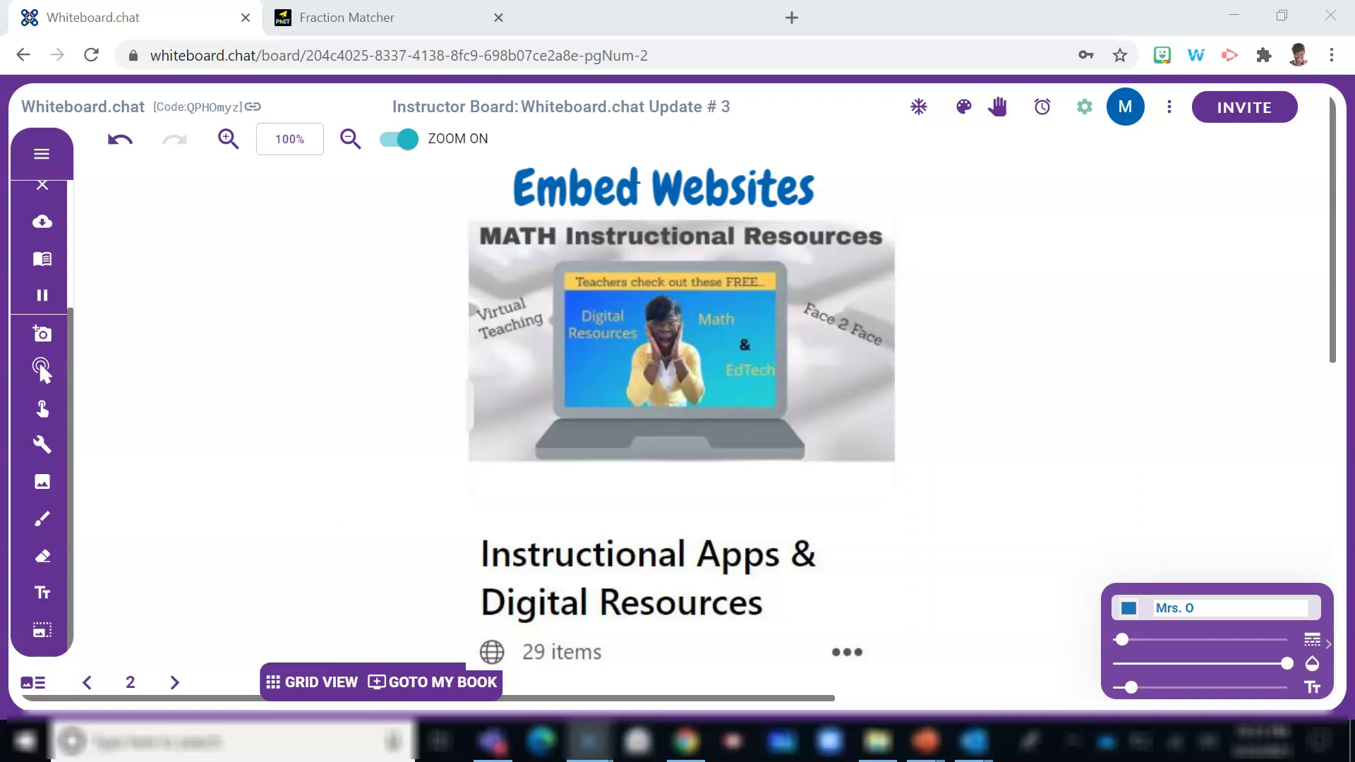
Add a website embed window to page 2 and position it just below the Embed Websites heading.
left_click(228, 679)
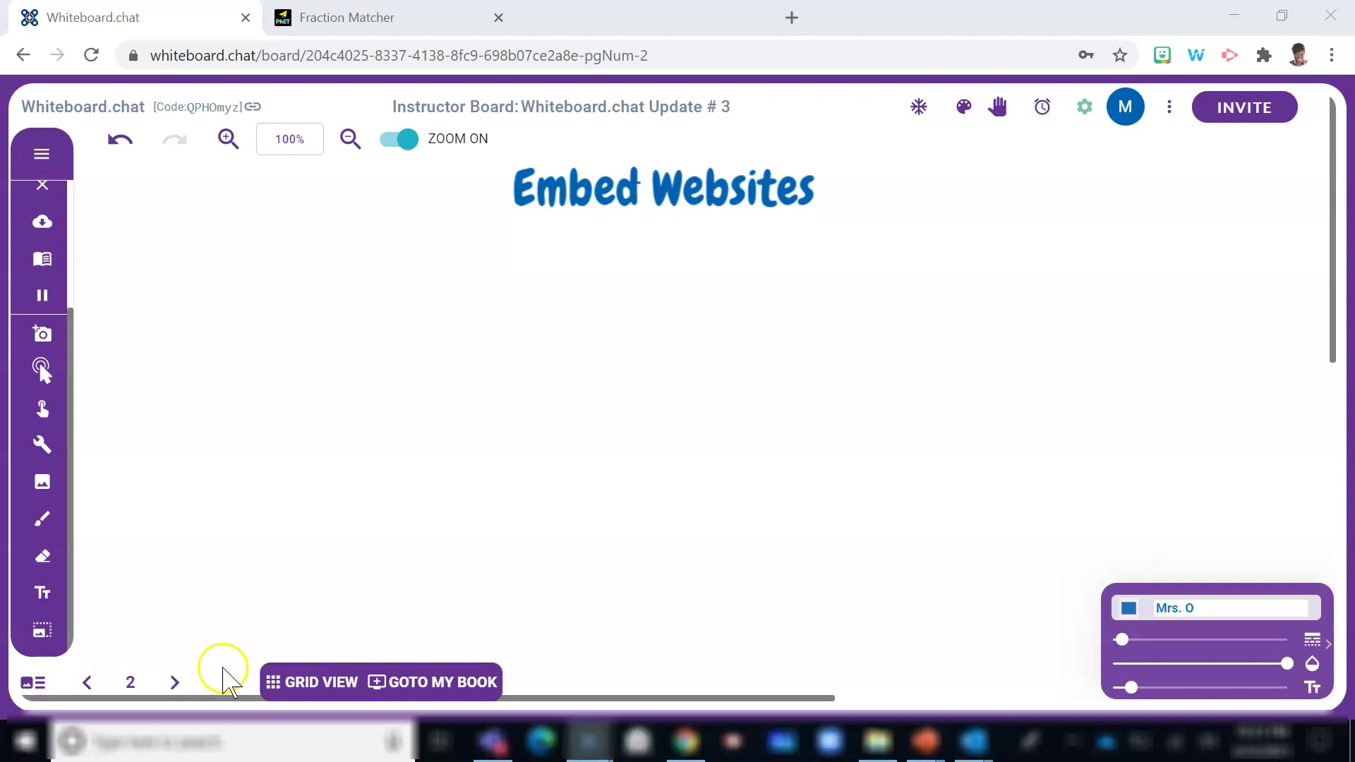
left_click(18, 442)
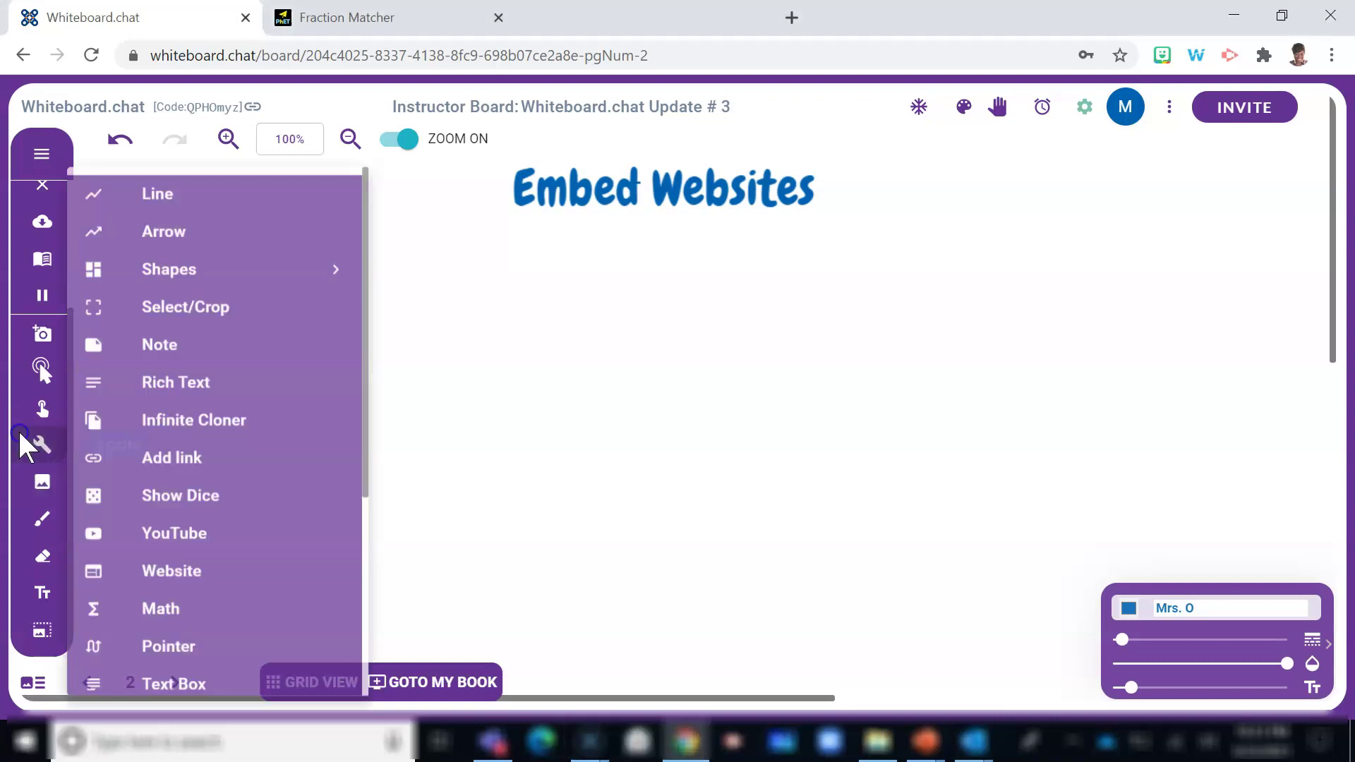
left_click(173, 586)
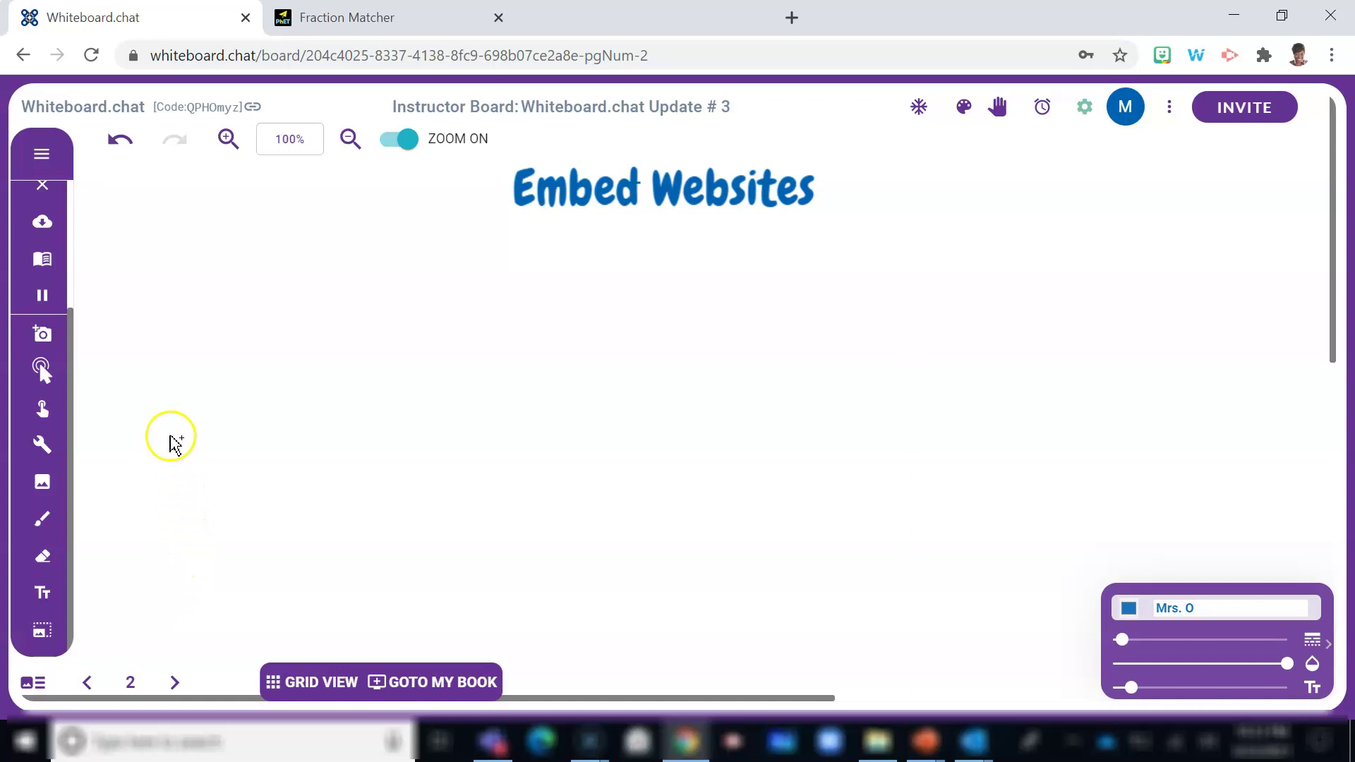
left_click(152, 259)
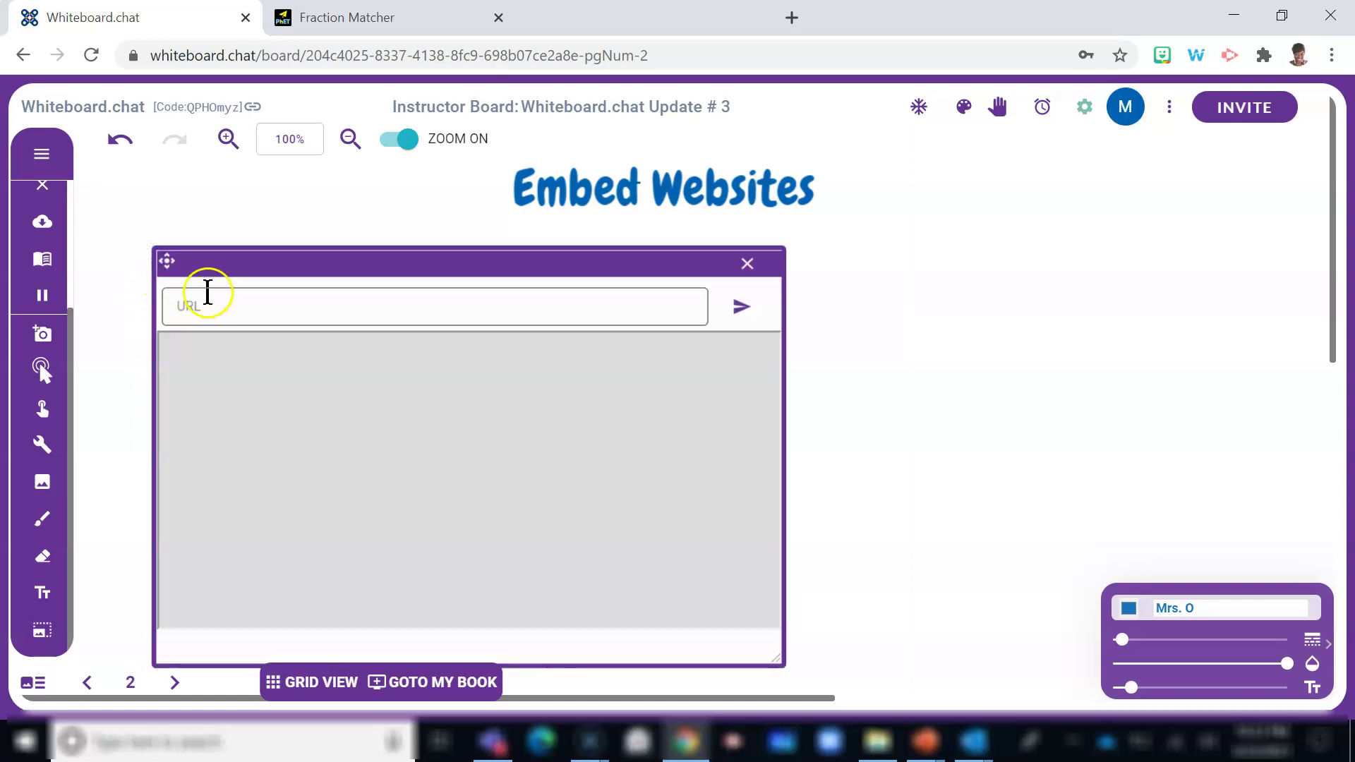
left_click_drag(236, 266, 220, 236)
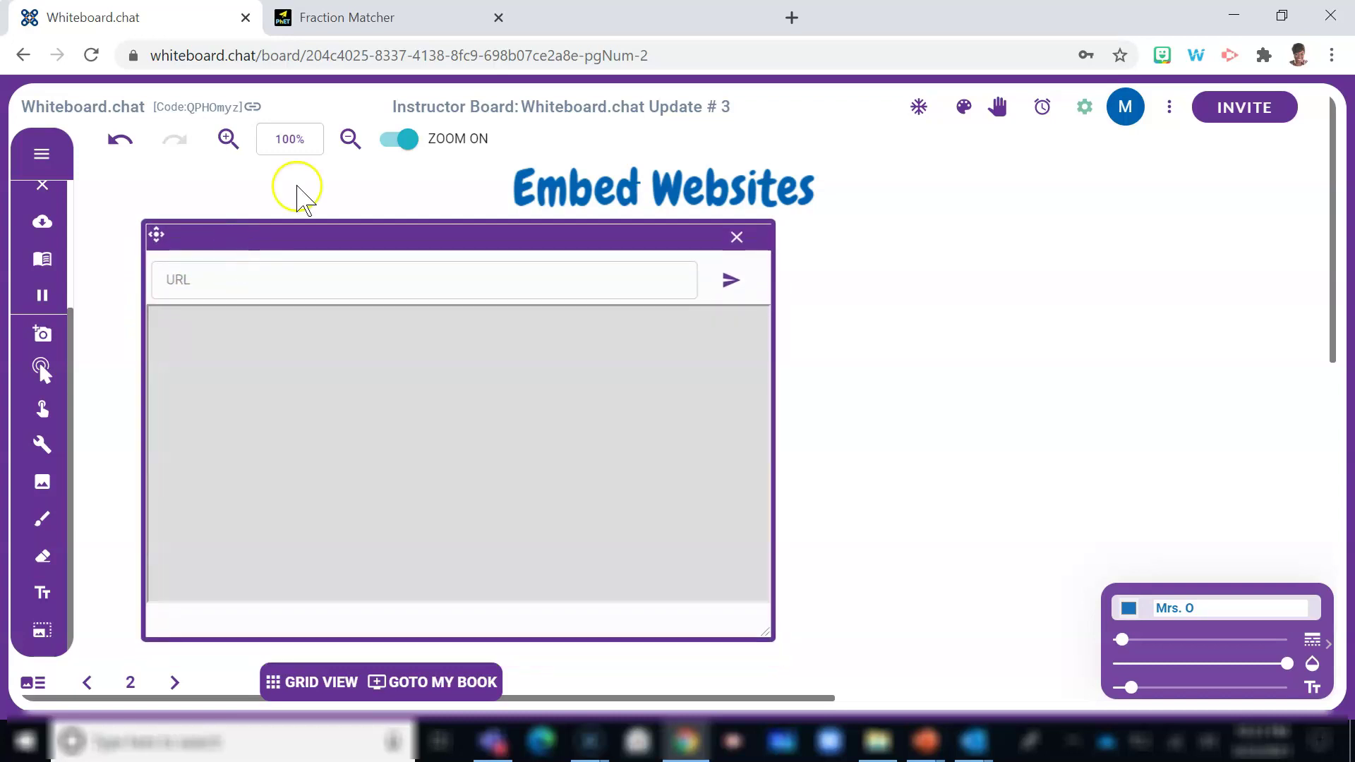
Copy the full web address of the PhET Fraction Matcher simulation and return to the whiteboard.
left_click(387, 18)
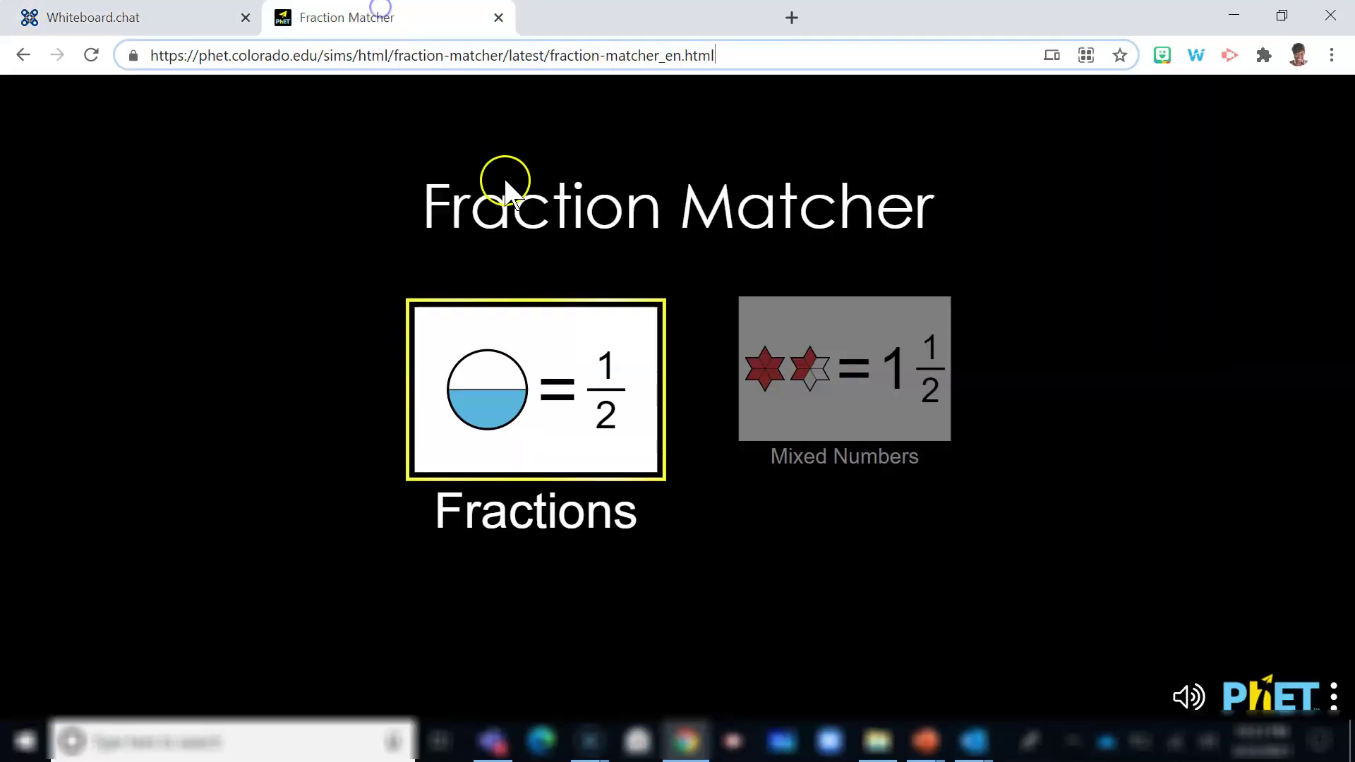
left_click_drag(729, 51, 149, 56)
right_click(236, 61)
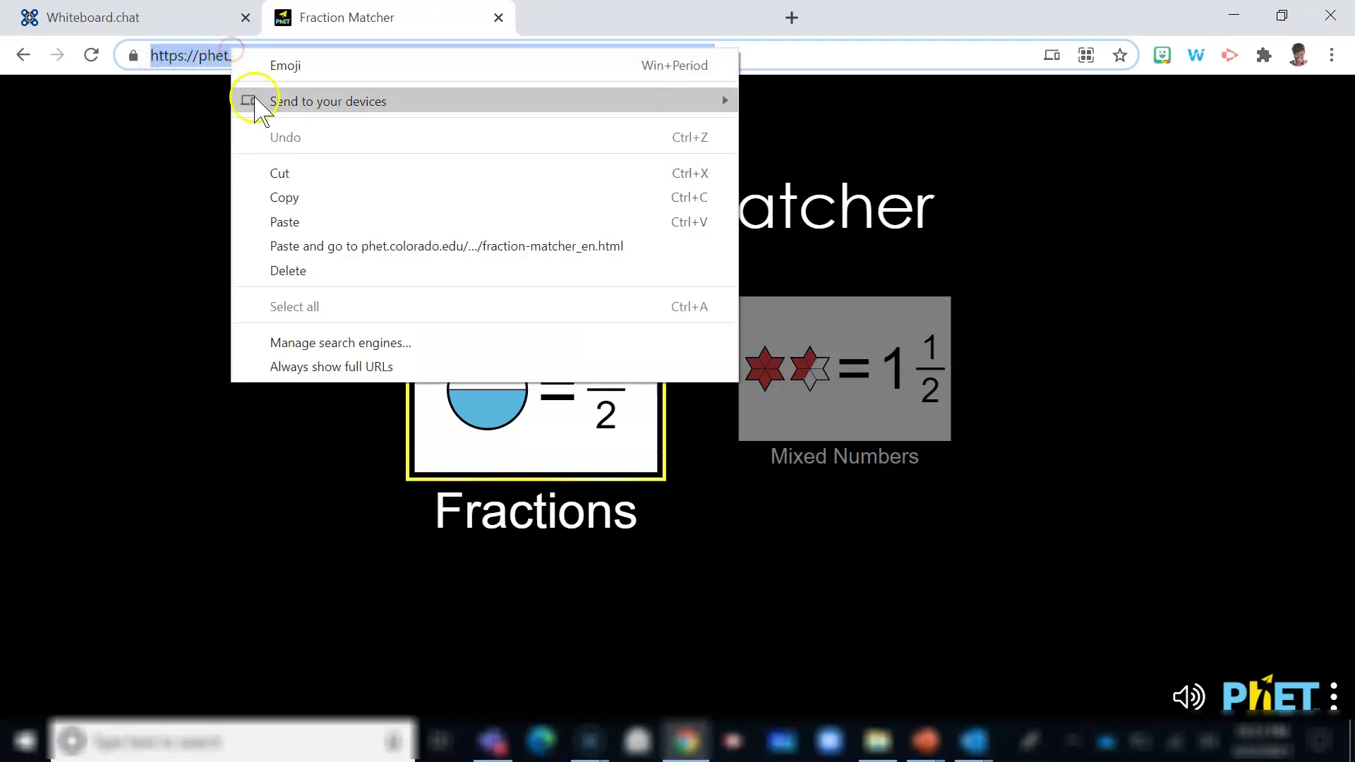
left_click(275, 195)
left_click(92, 14)
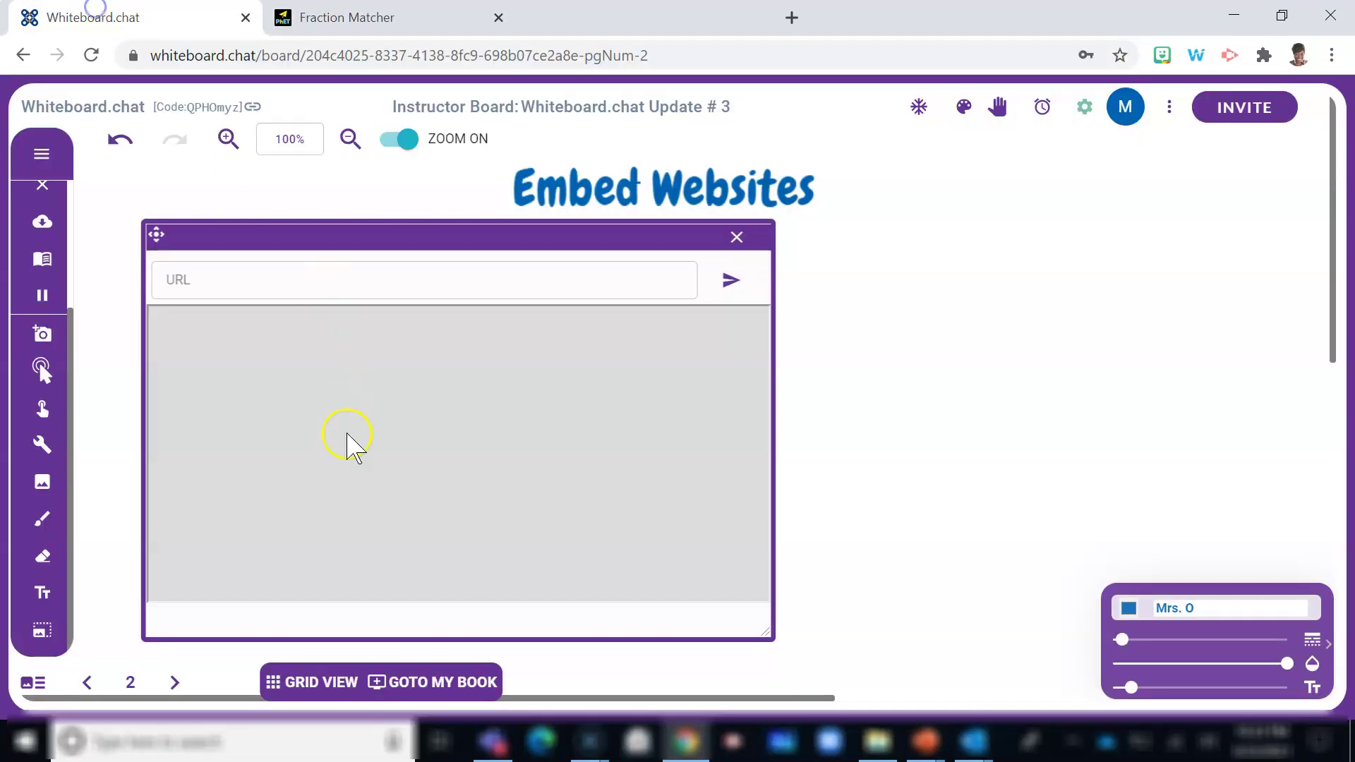
Load the copied Fraction Matcher address in the website embed window and enlarge the window.
right_click(225, 275)
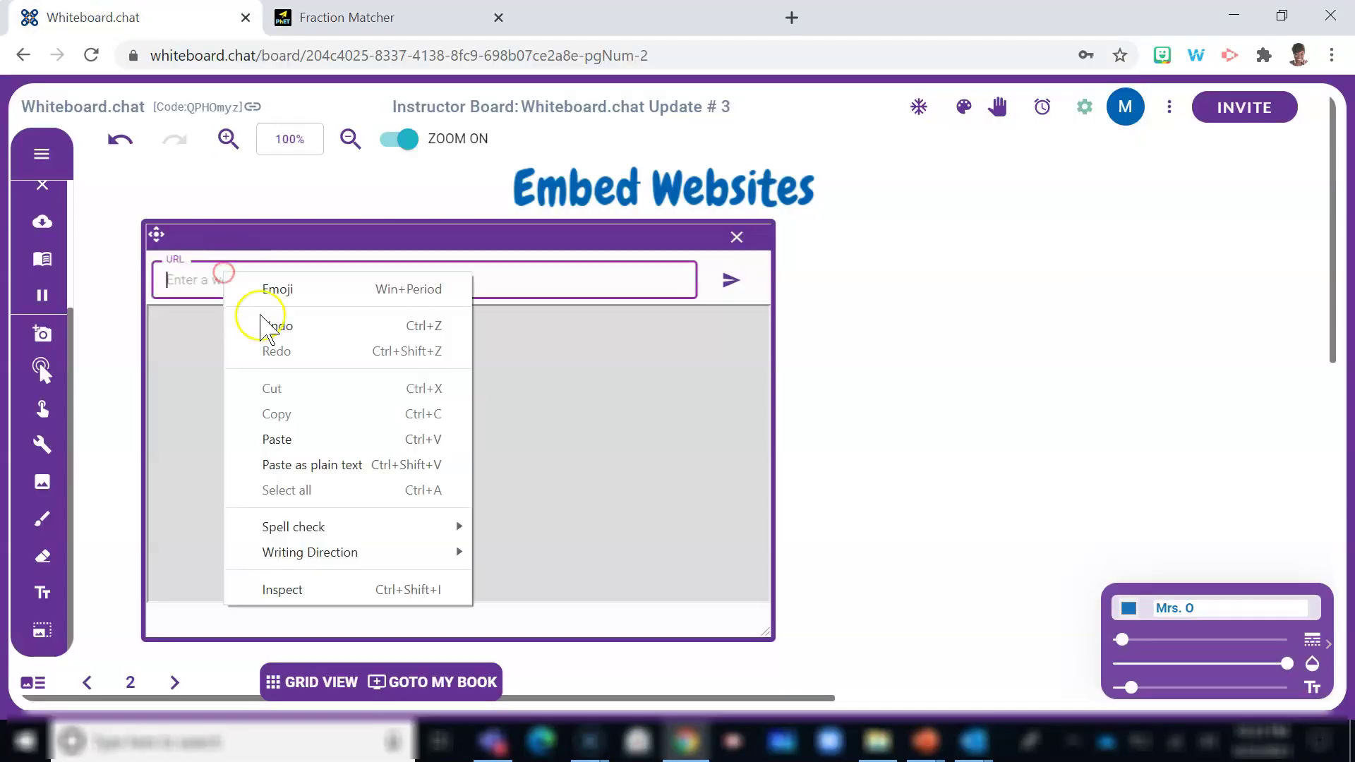
left_click(293, 438)
left_click(754, 280)
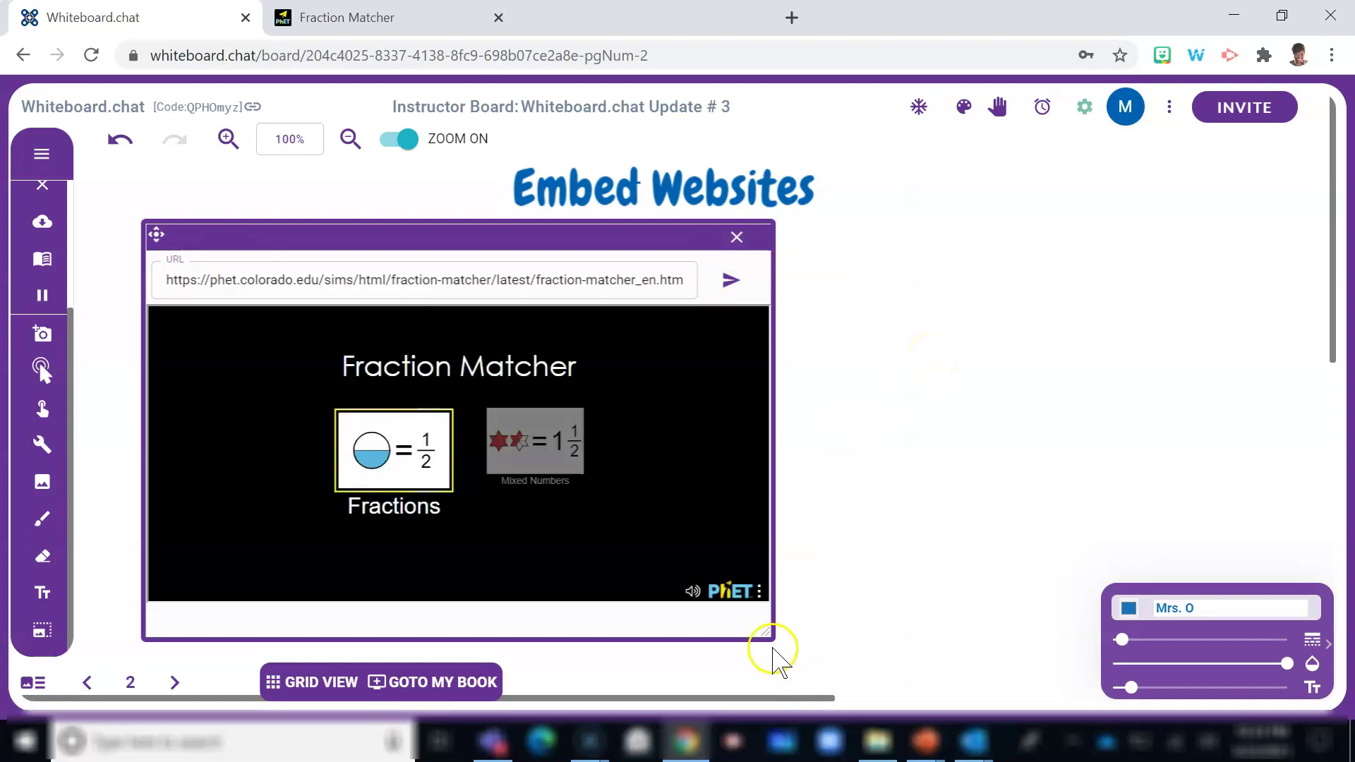
left_click_drag(765, 631, 921, 683)
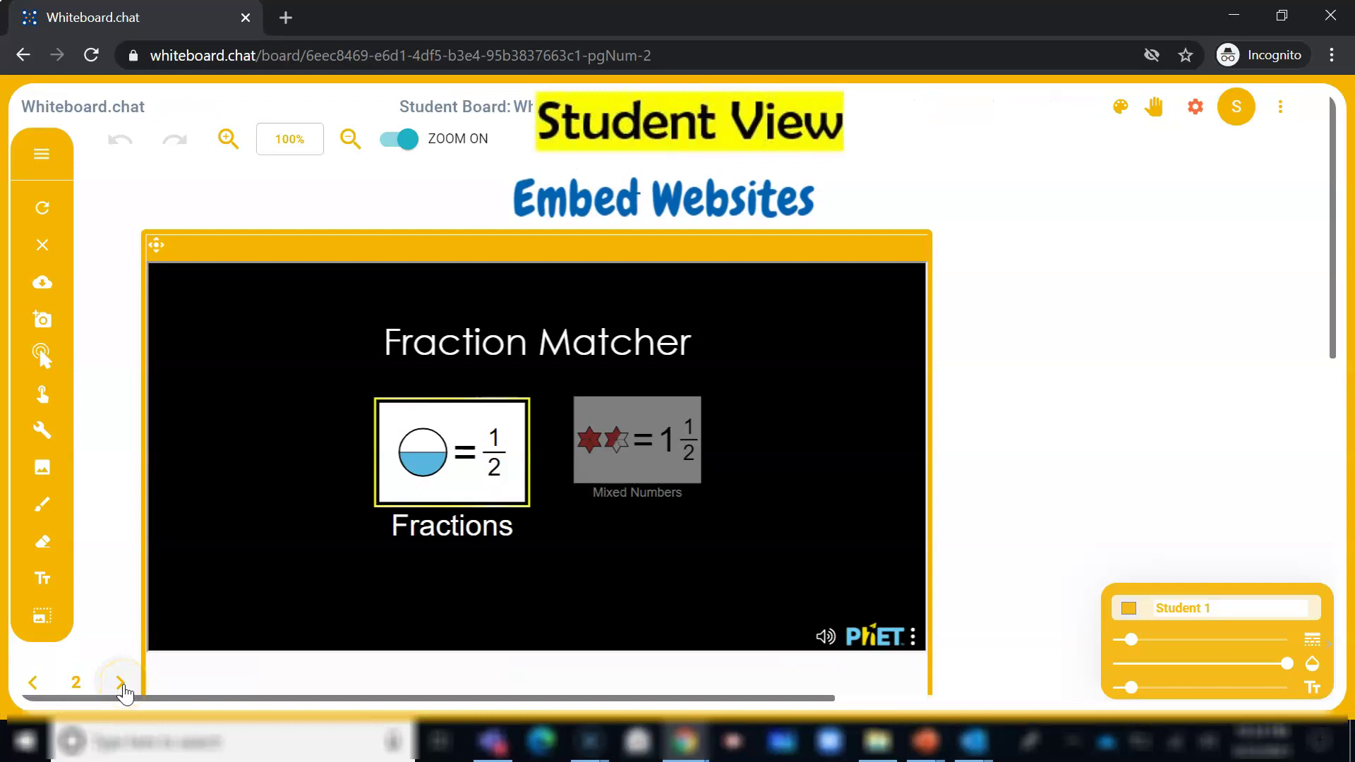
Open Level 1 of the Fractions game in the embedded Fraction Matcher on the student board.
left_click(310, 580)
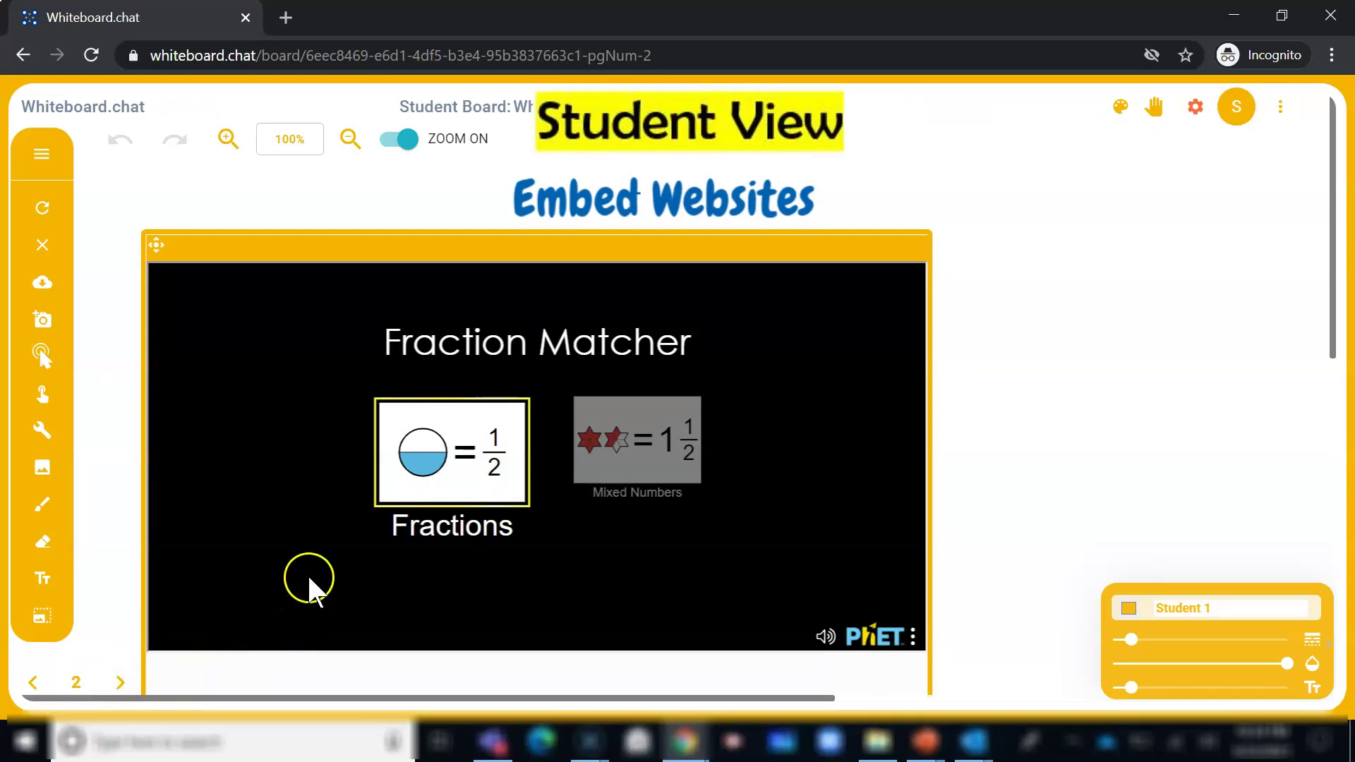
left_click(447, 457)
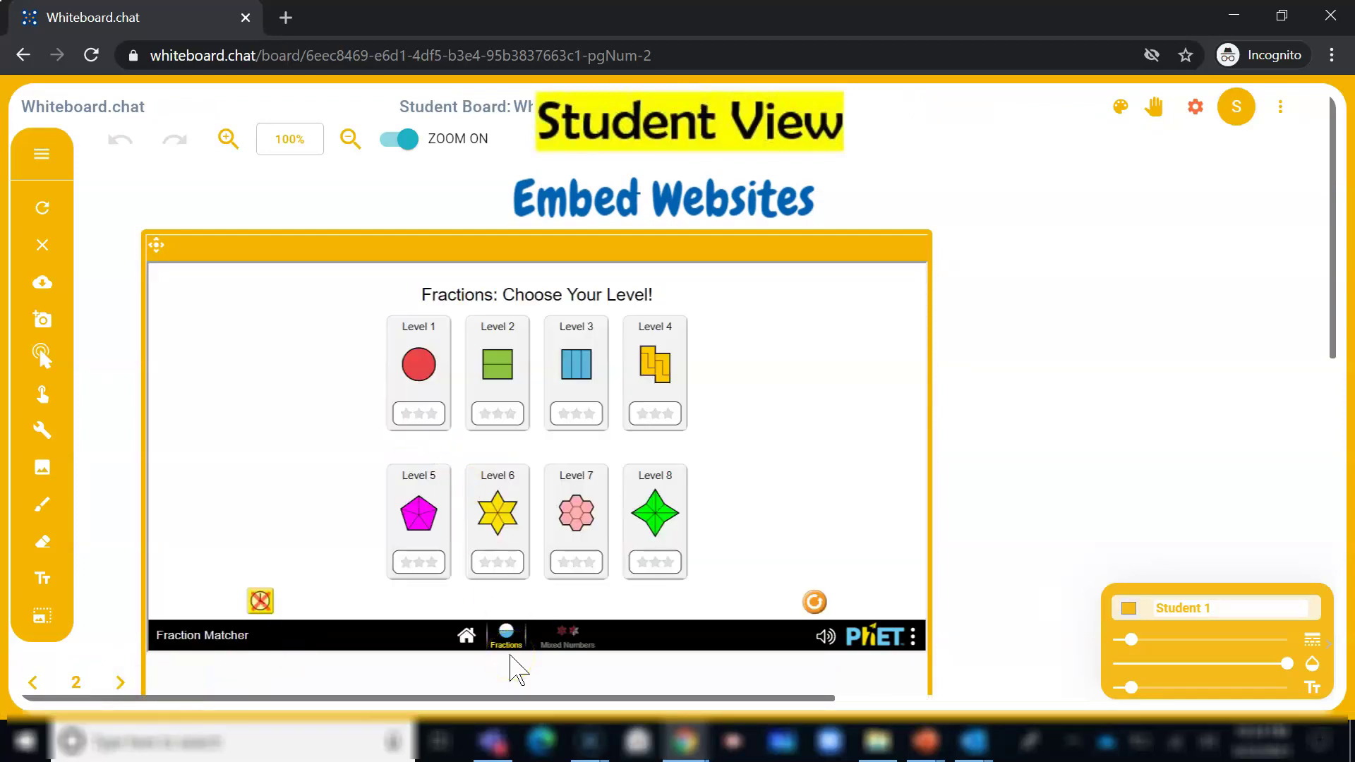
left_click(418, 363)
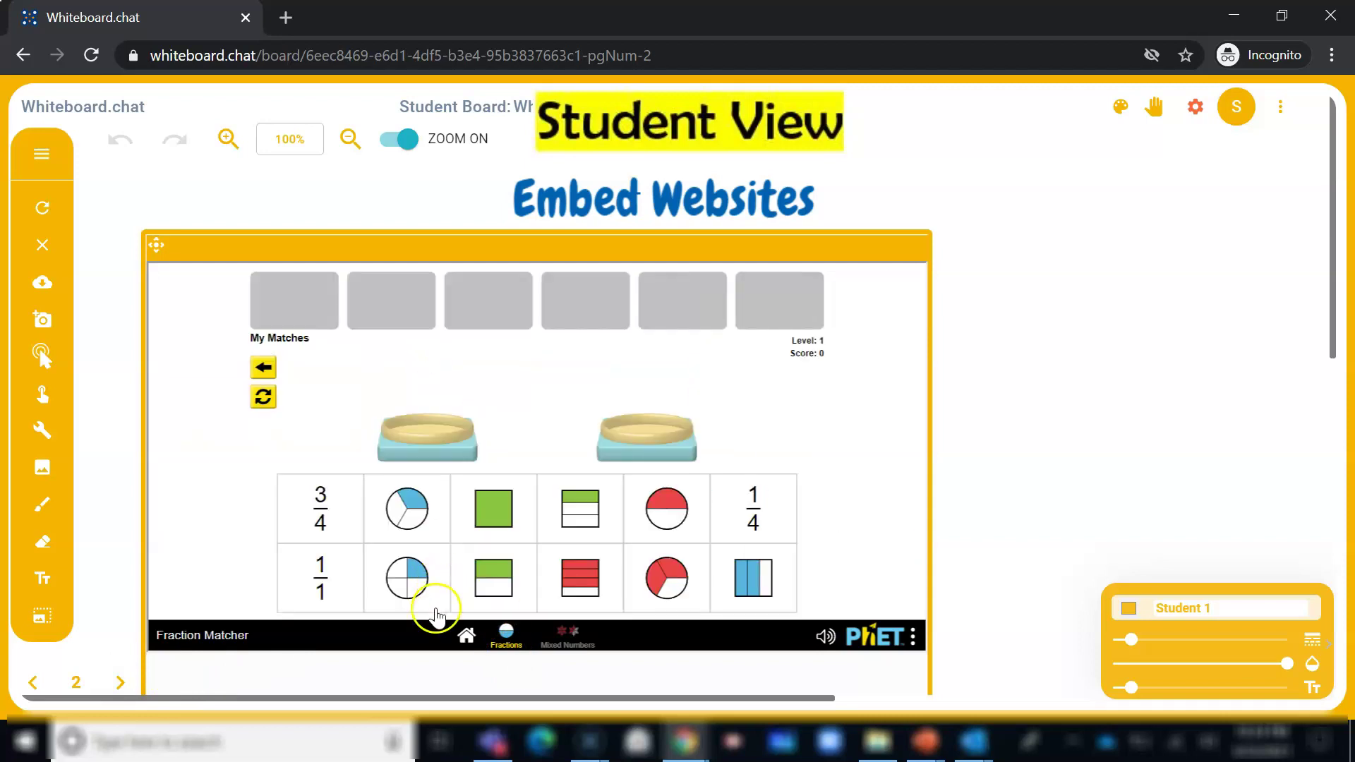
Match 3/4 with the red square divided into fourths and 1/1 with the full green square, accepting both matches.
left_click_drag(320, 508, 448, 395)
left_click_drag(580, 577, 645, 418)
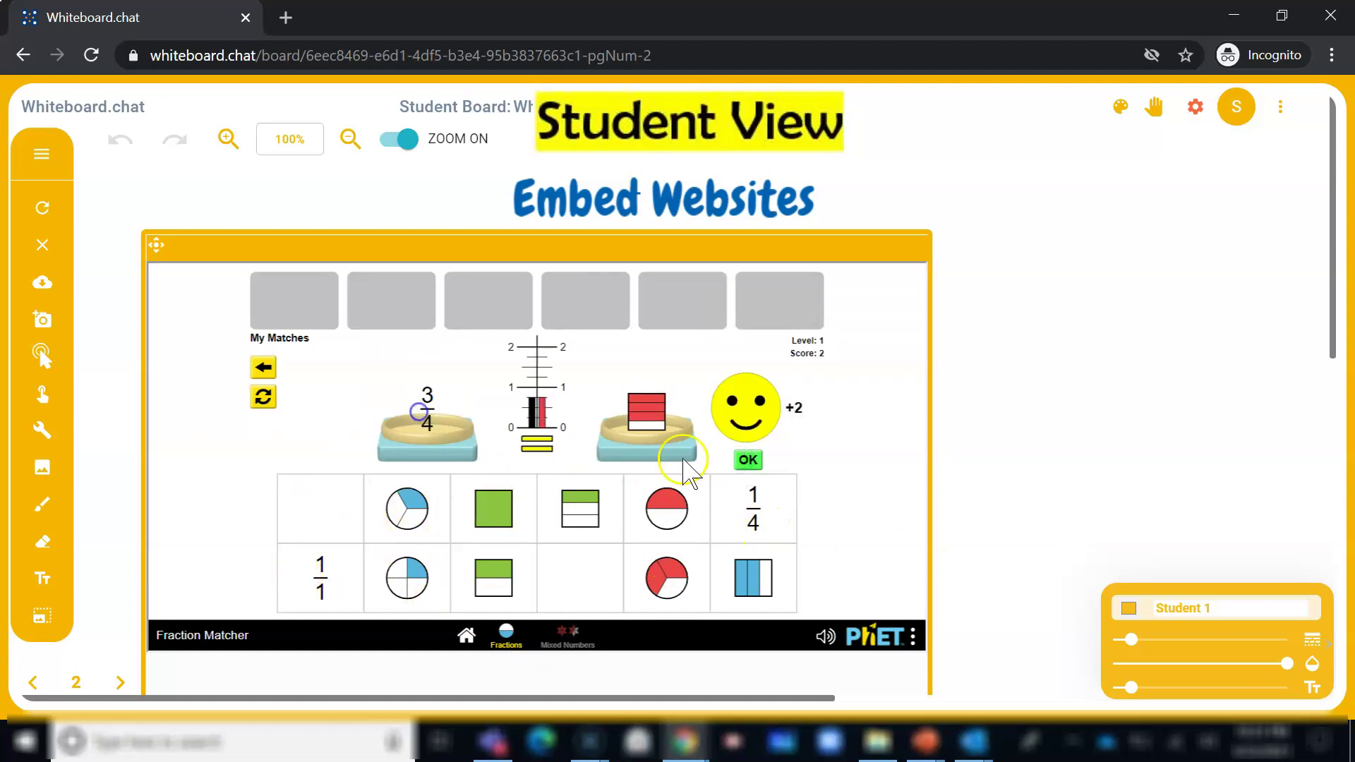
left_click(748, 459)
left_click(494, 508)
left_click_drag(321, 578, 654, 422)
left_click(659, 457)
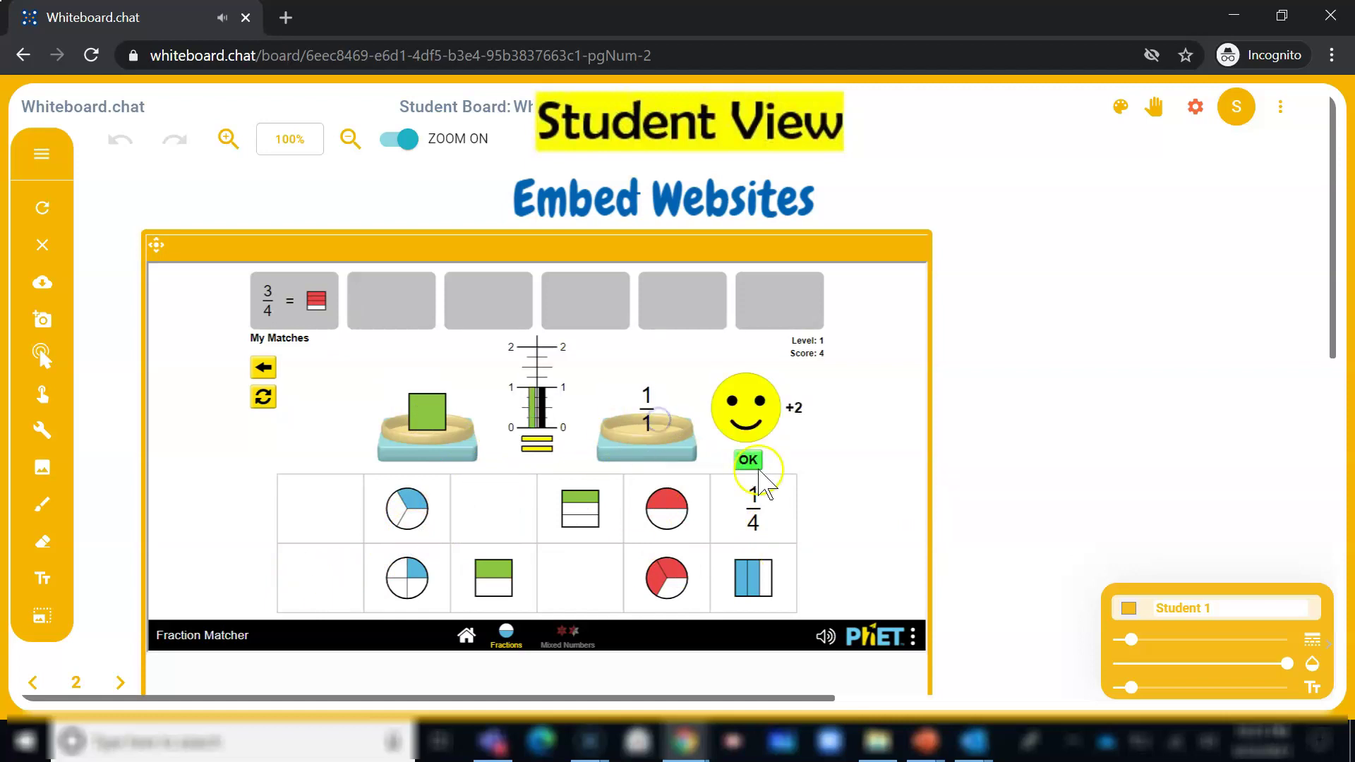
left_click(754, 463)
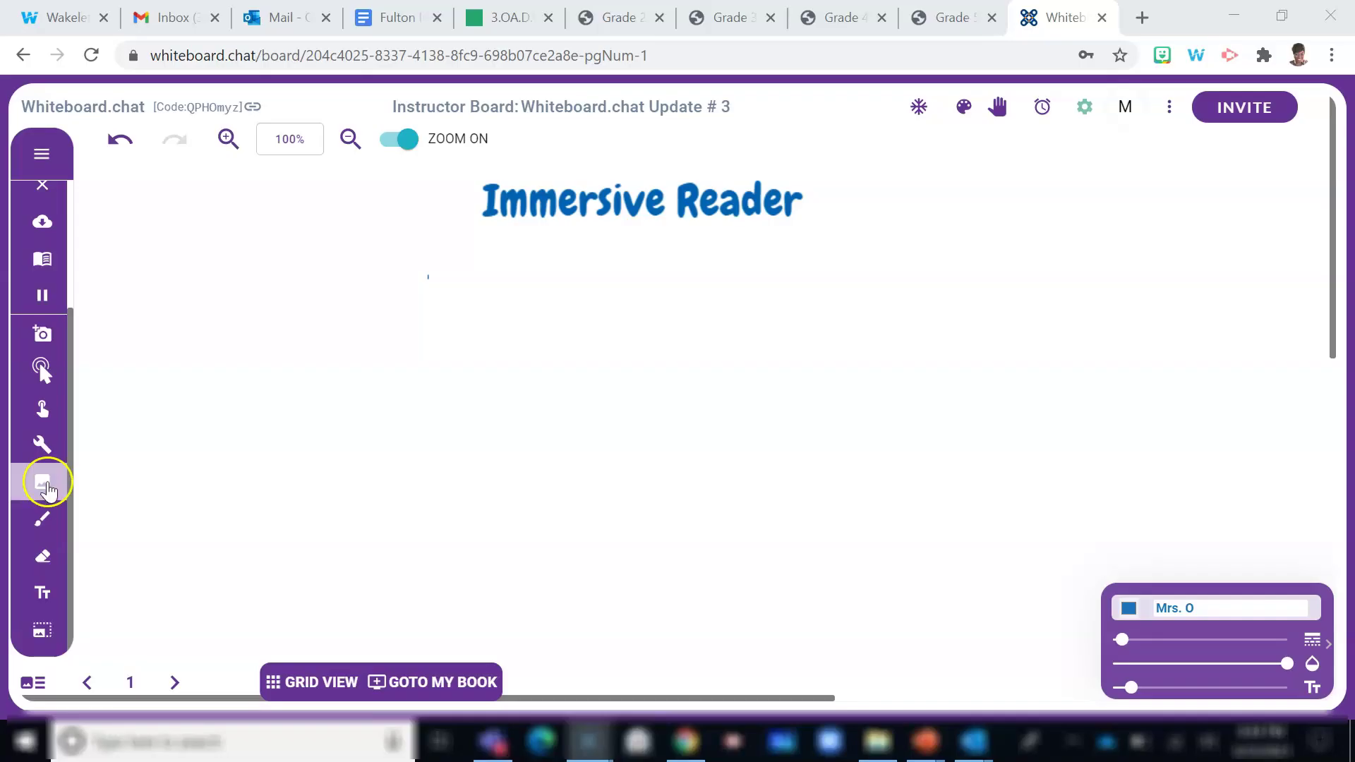
Upload the ChoiceBoard1 PDF and place it on page 1 below the Immersive Reader heading.
left_click(42, 480)
left_click(130, 490)
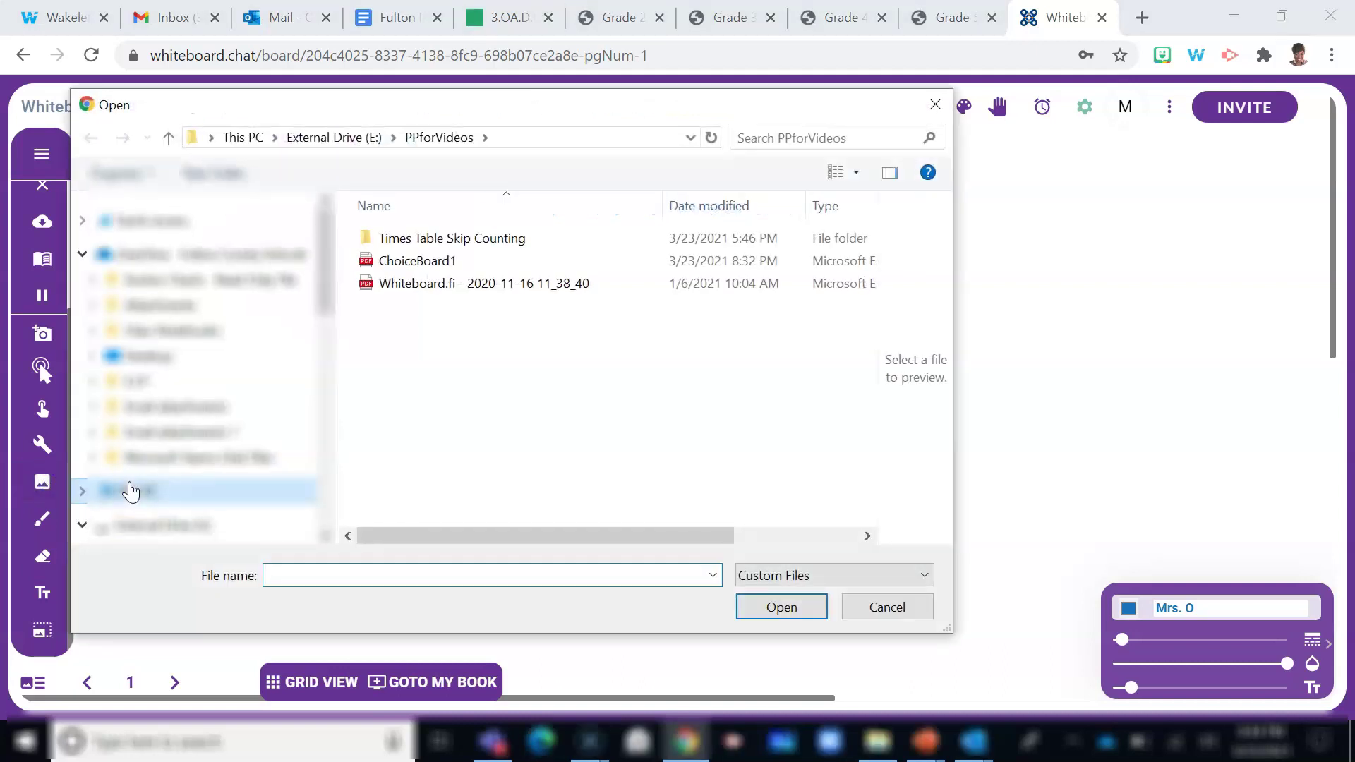
double_click(395, 262)
left_click(420, 499)
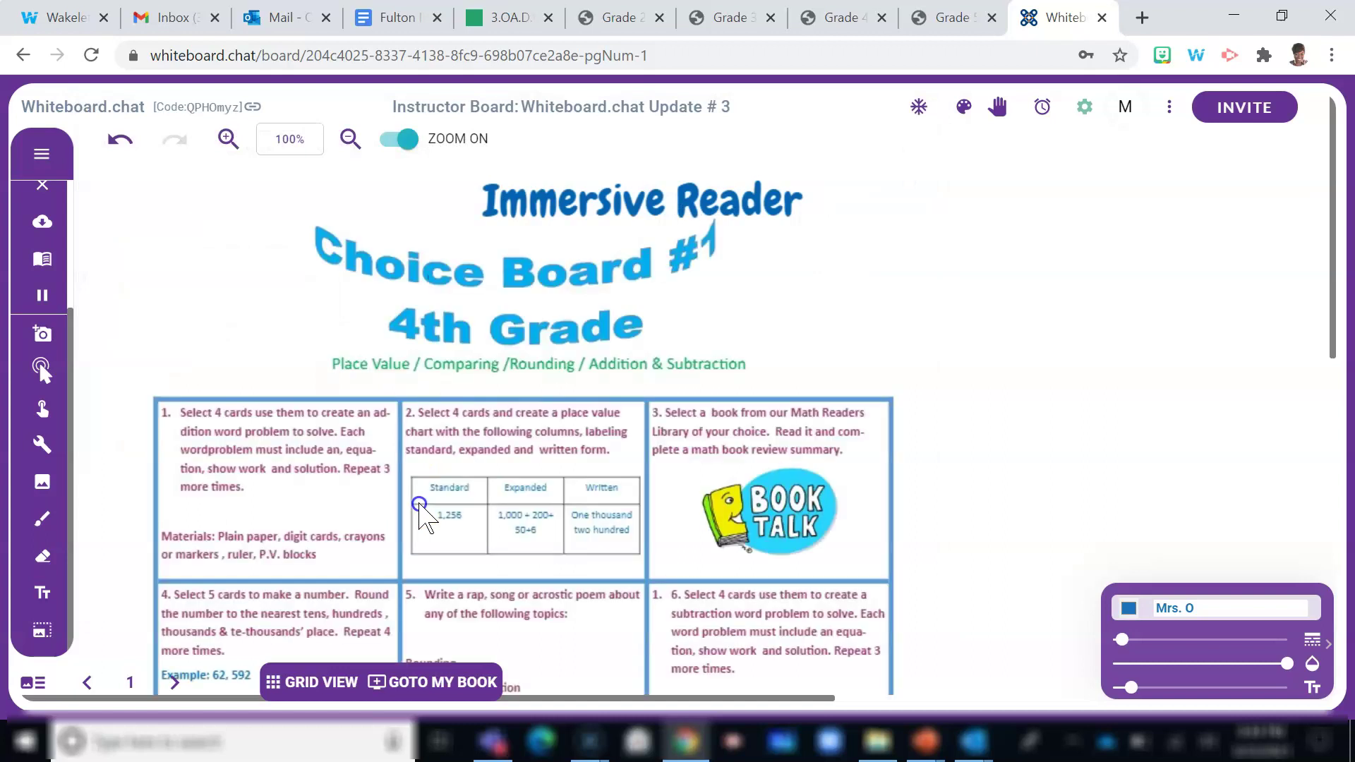
Open the placed choice board in the Immersive Reader.
right_click(477, 462)
left_click(526, 624)
left_click(502, 651)
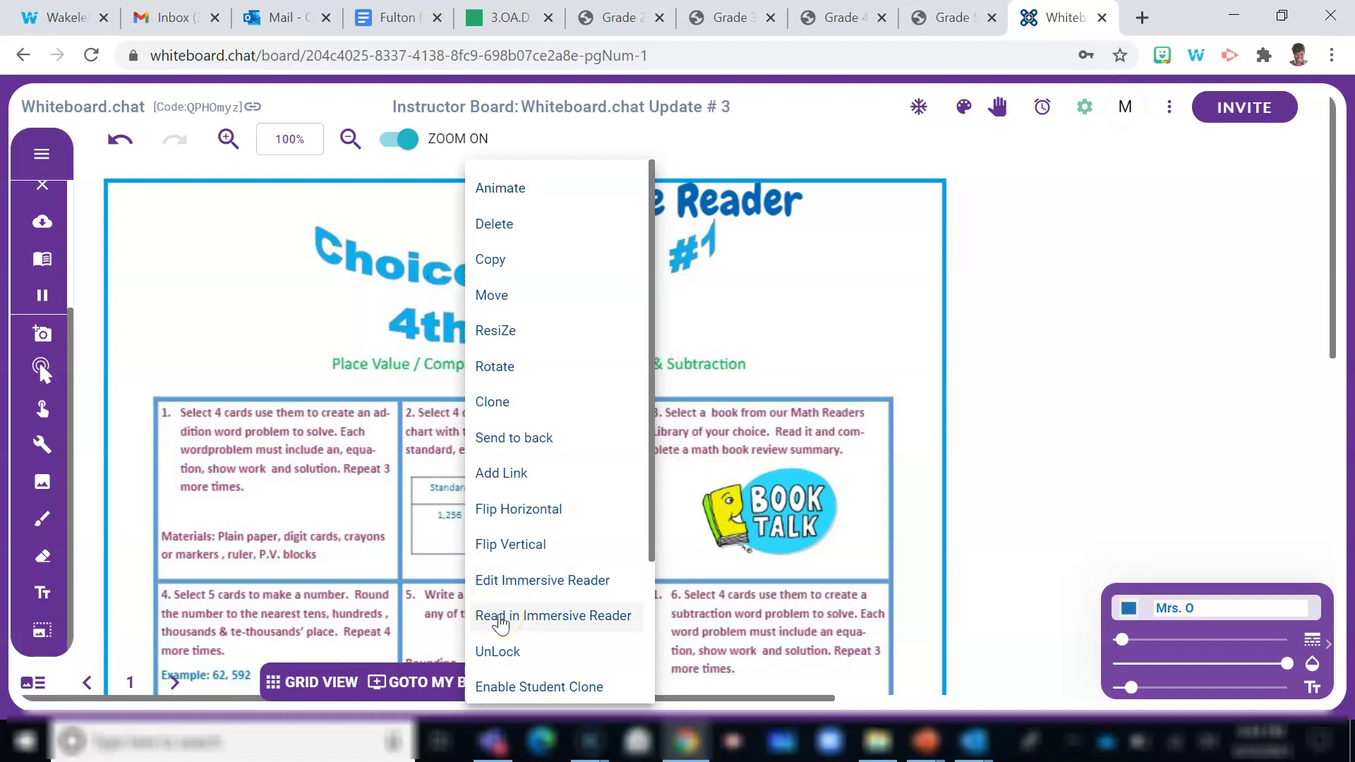
left_click(501, 624)
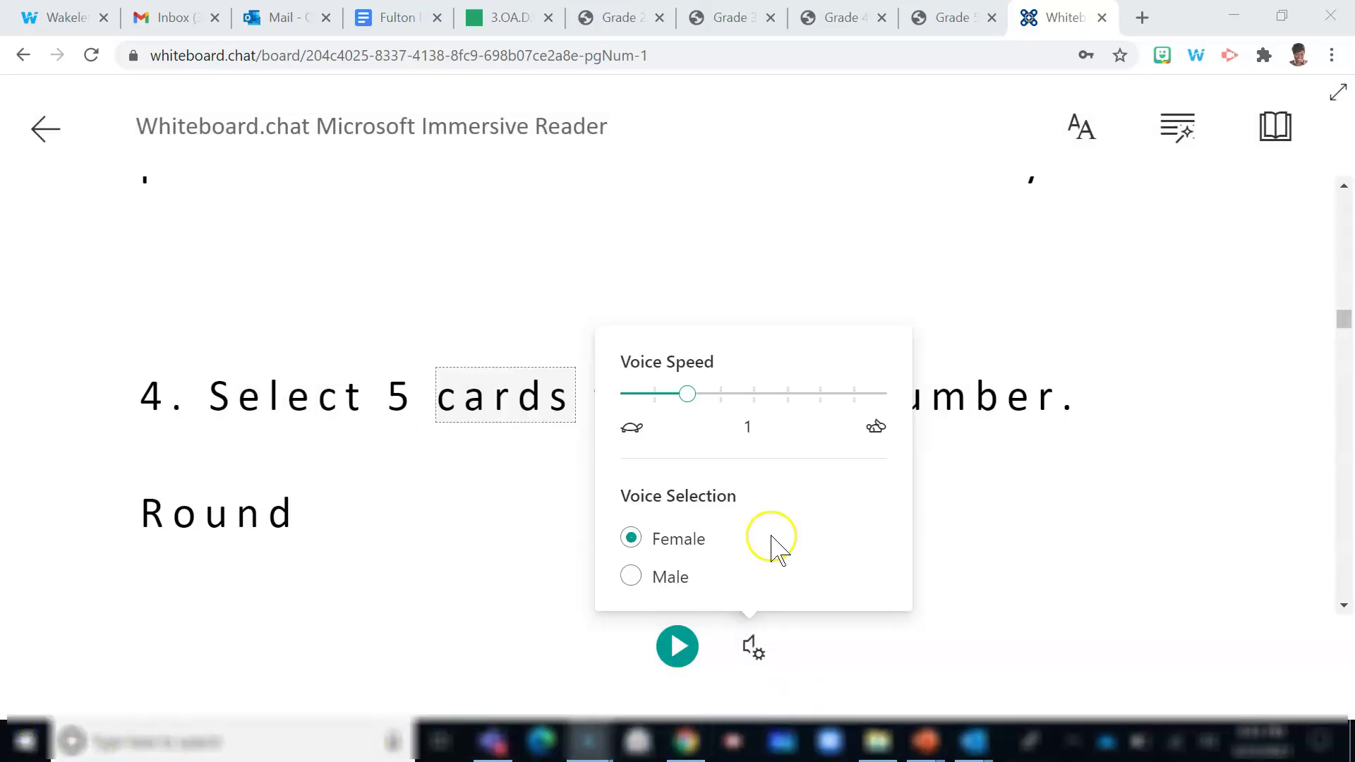
Set the reading voice to speed 1.75 and to Male, playing the choice board text aloud after each change.
left_click_drag(689, 394, 787, 401)
left_click(679, 646)
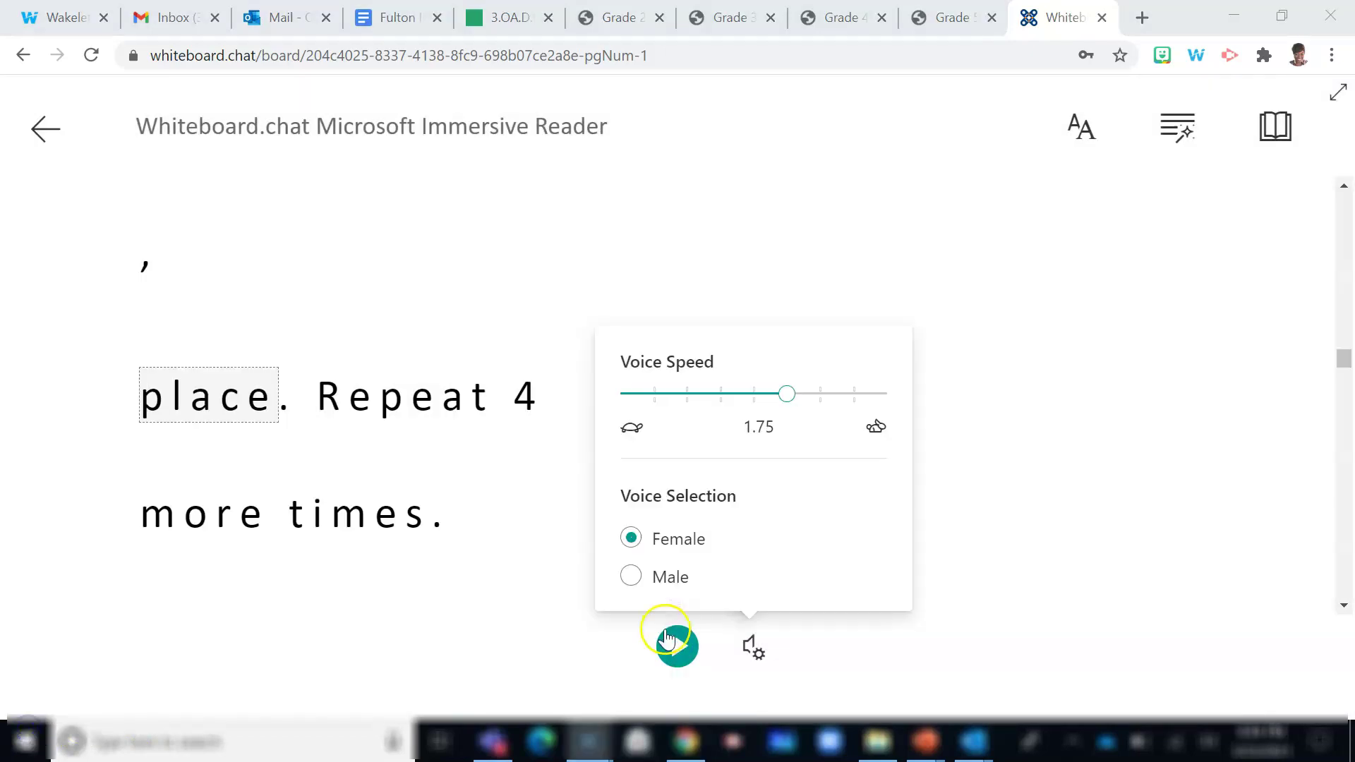
left_click(748, 648)
left_click(752, 650)
left_click(663, 575)
left_click(676, 646)
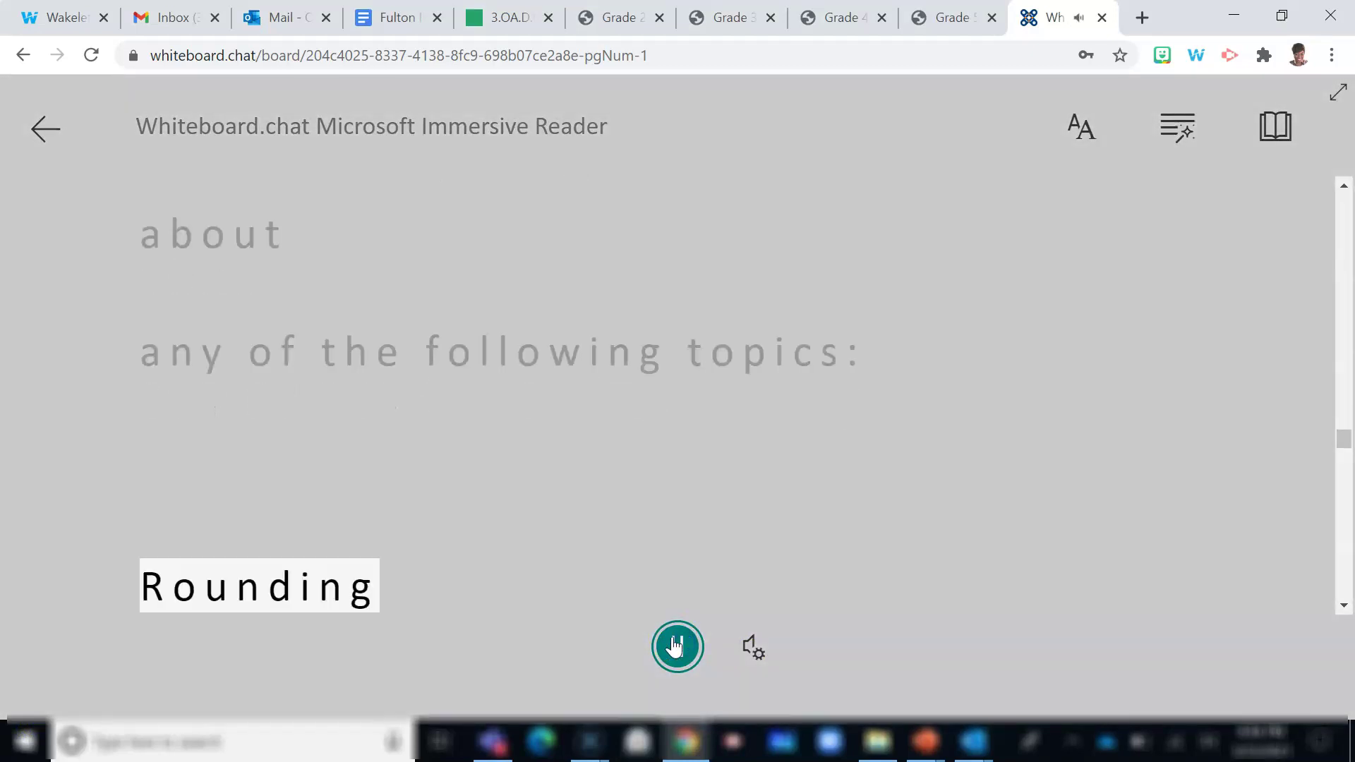